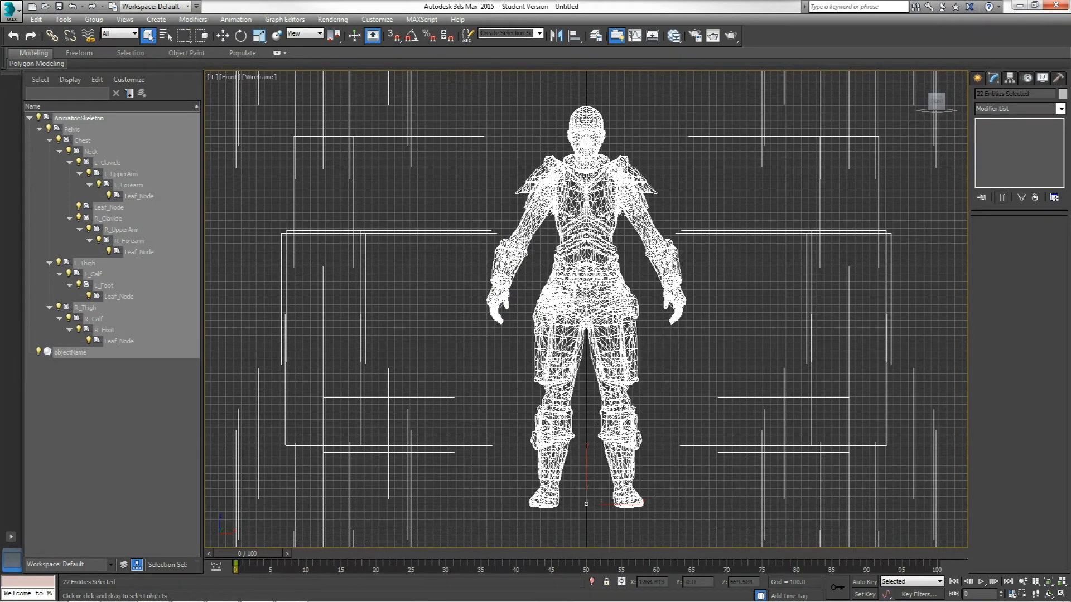
Step: Bend both arms by rotating L_Forearm slightly, L_UpperArm to about 46° on X and R_UpperArm to about 42° on X
mouse_move(943, 103)
left_mouse_down()
mouse_move(930, 166)
mouse_move(898, 195)
mouse_move(937, 111)
mouse_move(937, 146)
mouse_move(887, 120)
mouse_move(937, 142)
mouse_move(939, 109)
mouse_move(971, 120)
mouse_move(982, 162)
mouse_move(948, 112)
mouse_move(943, 146)
mouse_move(929, 111)
mouse_move(937, 103)
left_mouse_up()
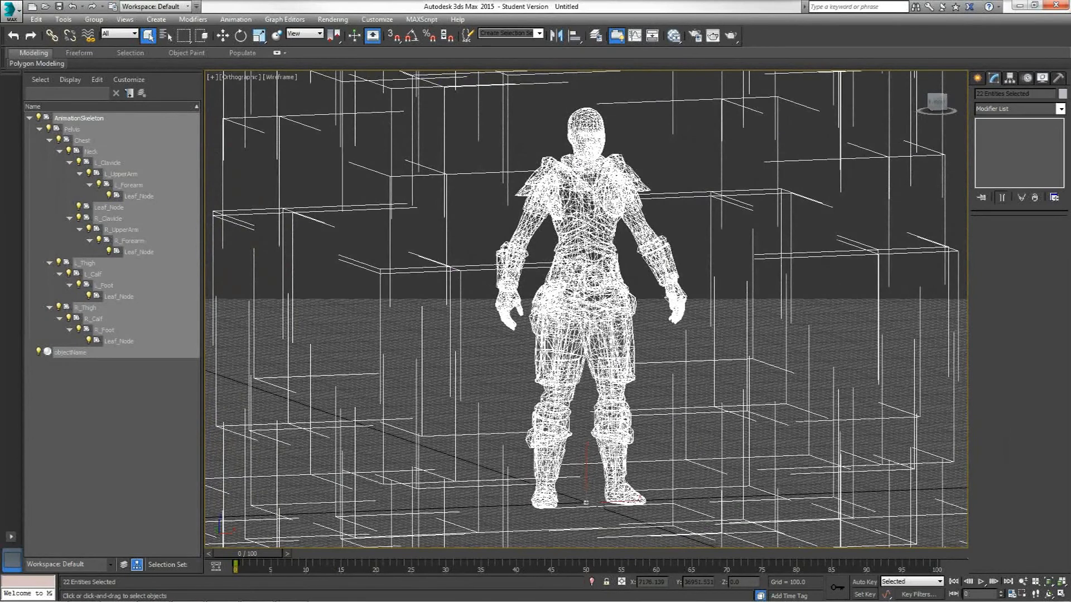
left_click(128, 185)
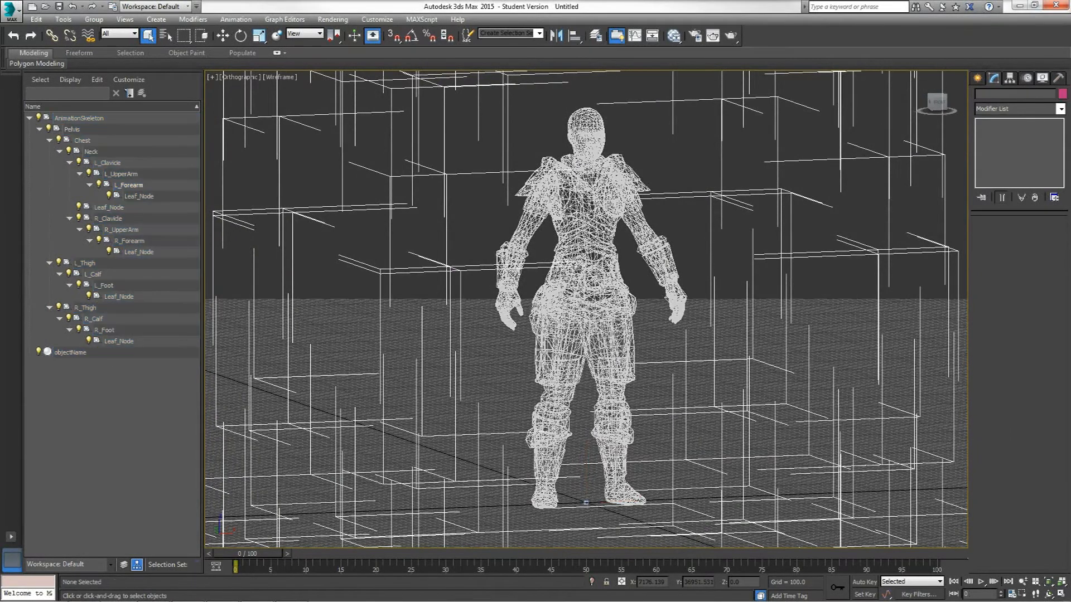
left_click(128, 185)
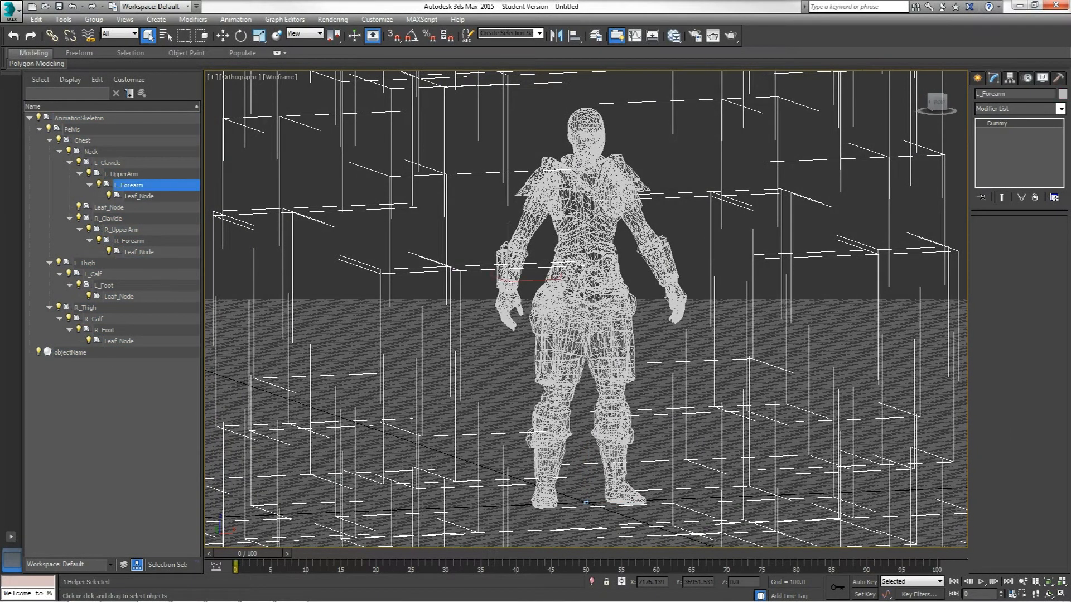
left_click(241, 35)
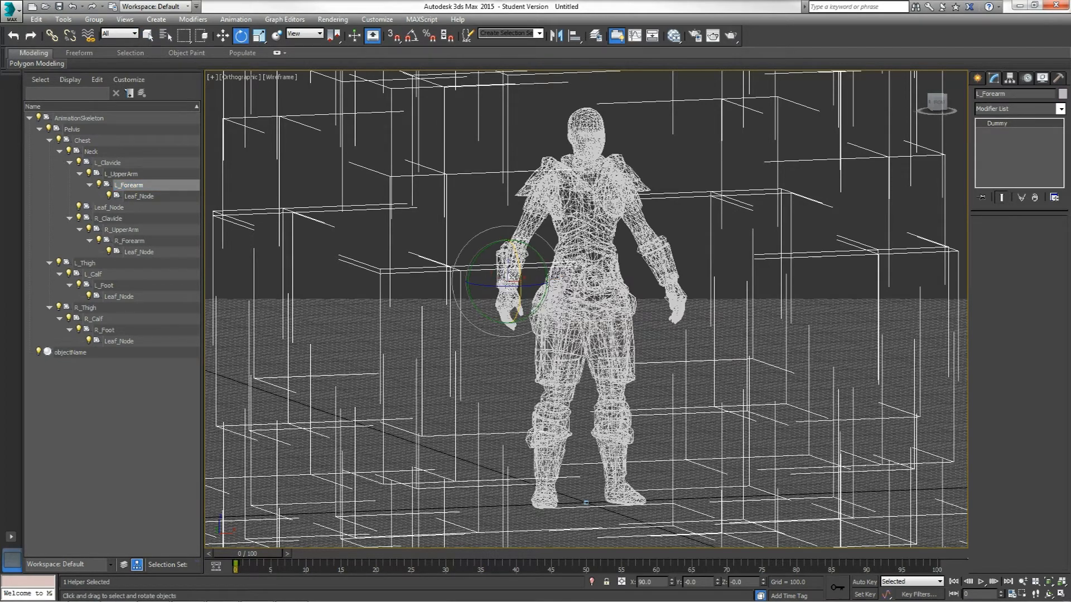
mouse_move(519, 284)
left_mouse_down()
mouse_move(511, 301)
mouse_move(518, 290)
left_mouse_up()
key("Page_Up")
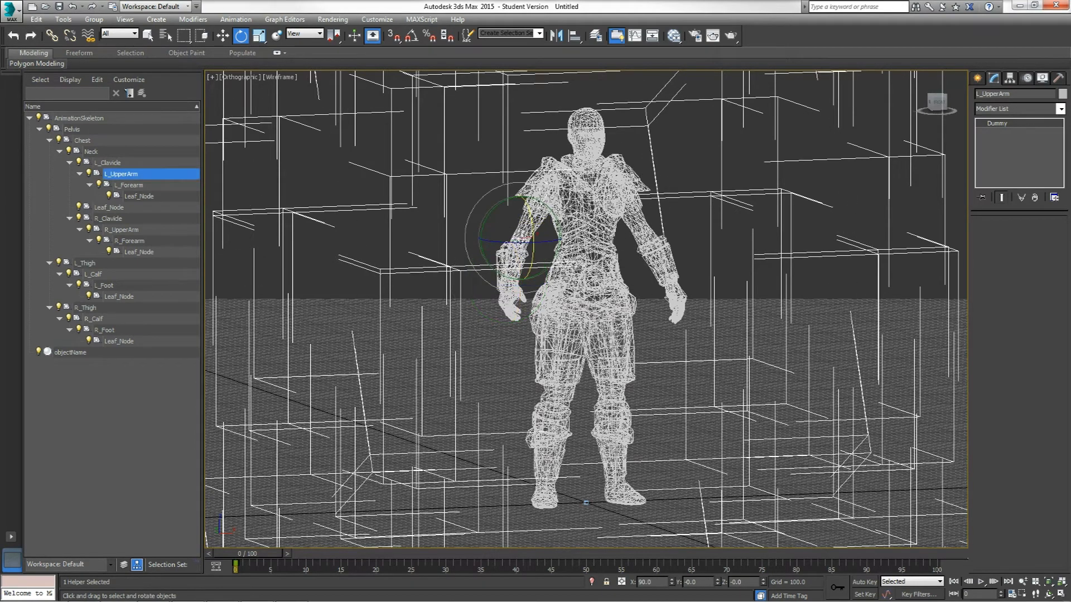
mouse_move(531, 258)
left_mouse_down()
mouse_move(521, 232)
mouse_move(517, 242)
left_mouse_up()
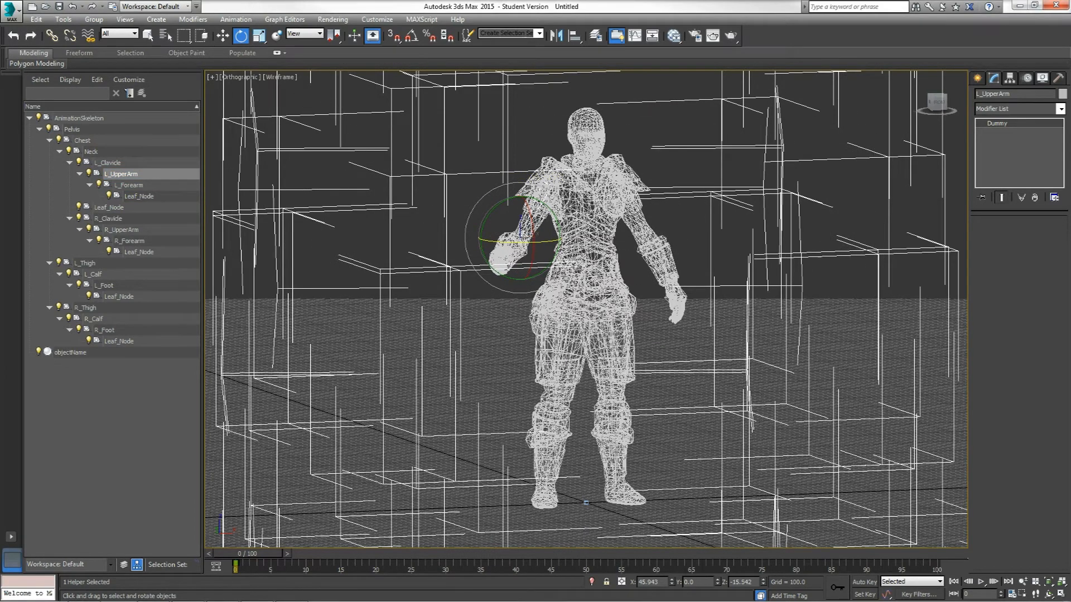
left_click(121, 229)
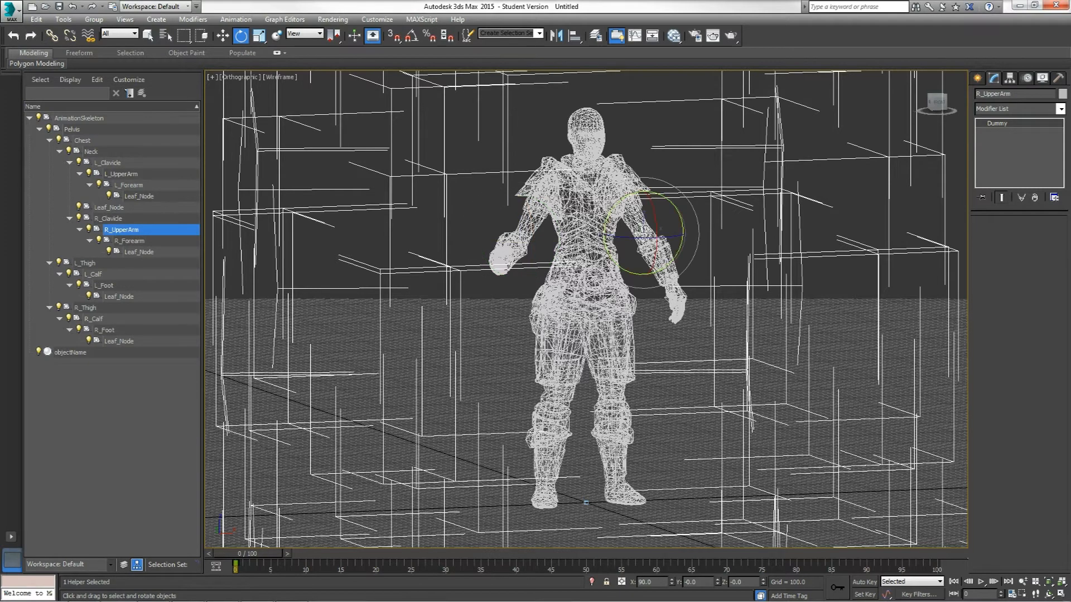
left_click_drag(641, 237, 650, 232)
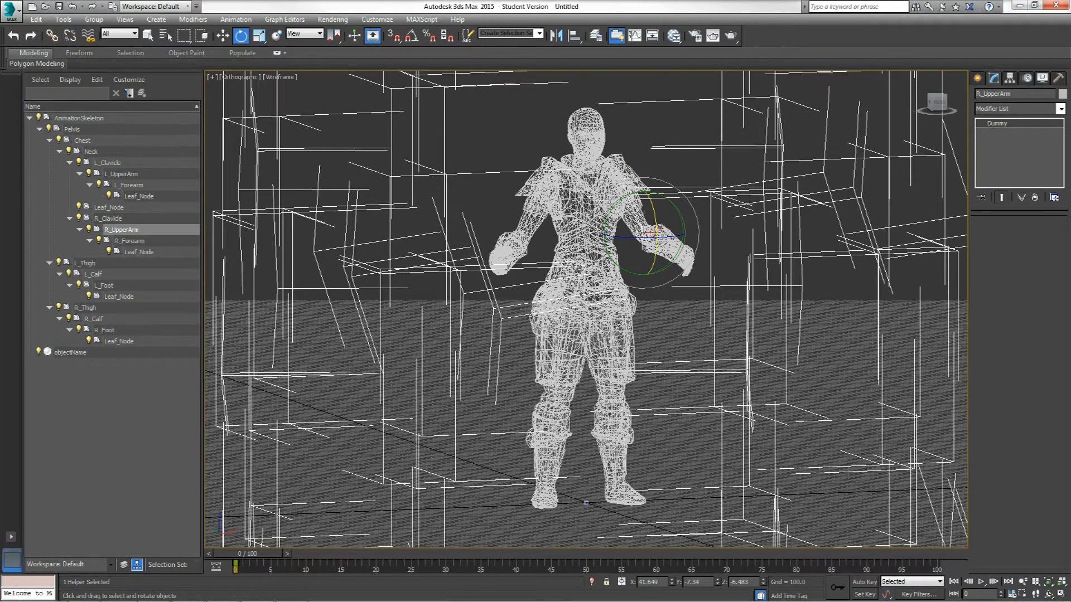
Step: Raise the left leg by rotating L_Thigh to about 31° and L_Calf to about 88° on X
left_click(93, 274)
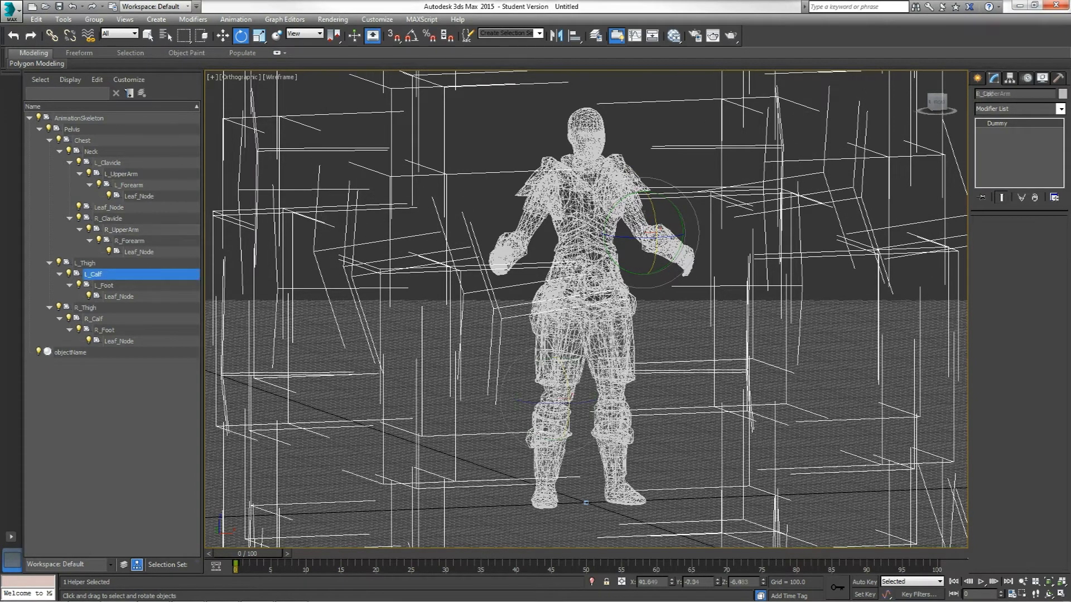
left_click(86, 263)
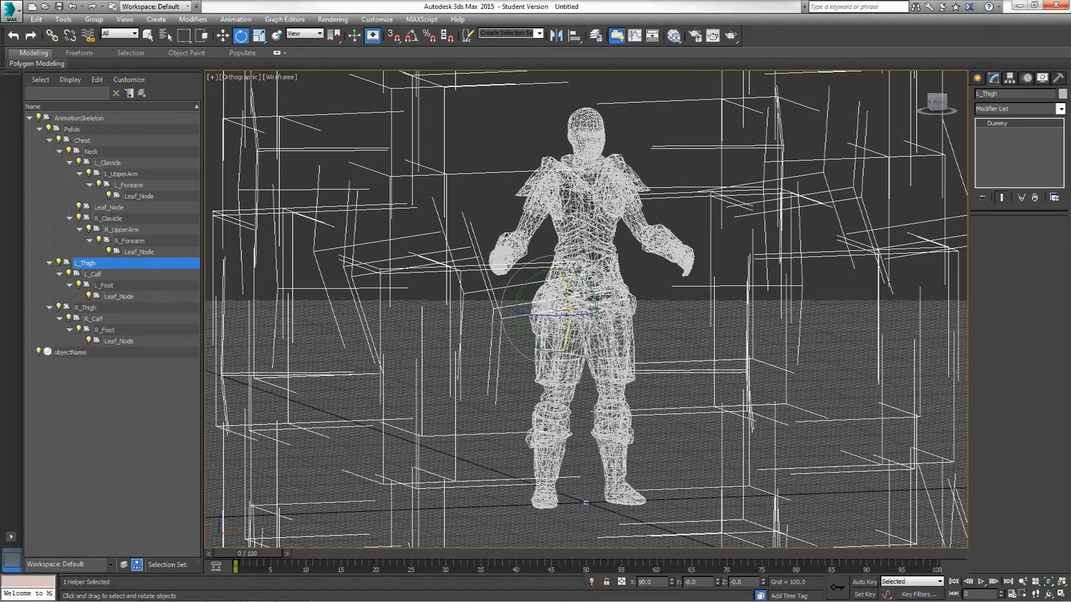
left_click_drag(566, 312, 566, 278)
left_click(93, 273)
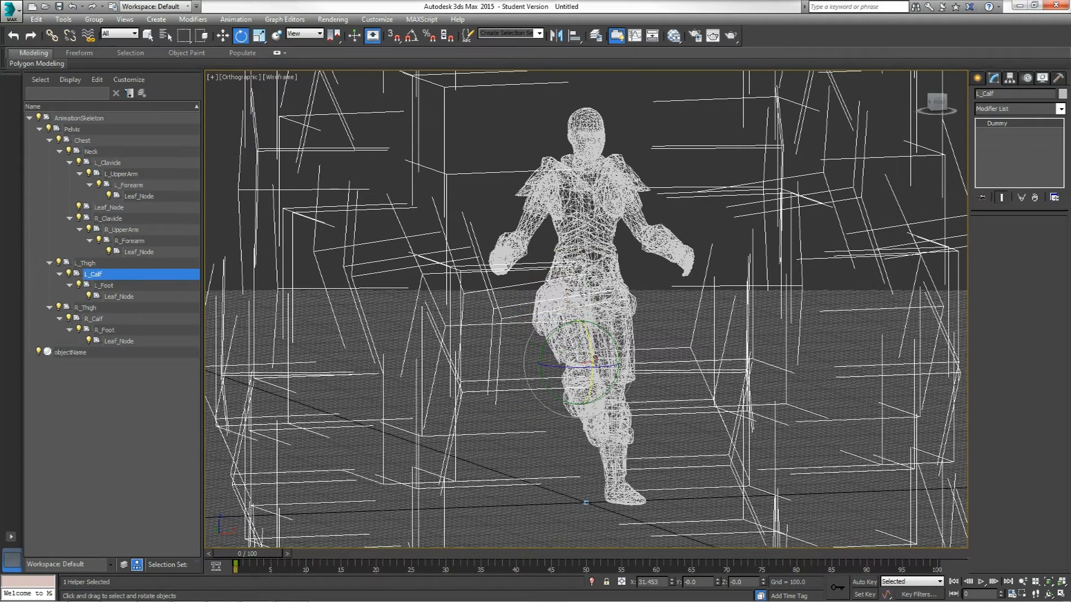
left_click_drag(585, 357, 586, 391)
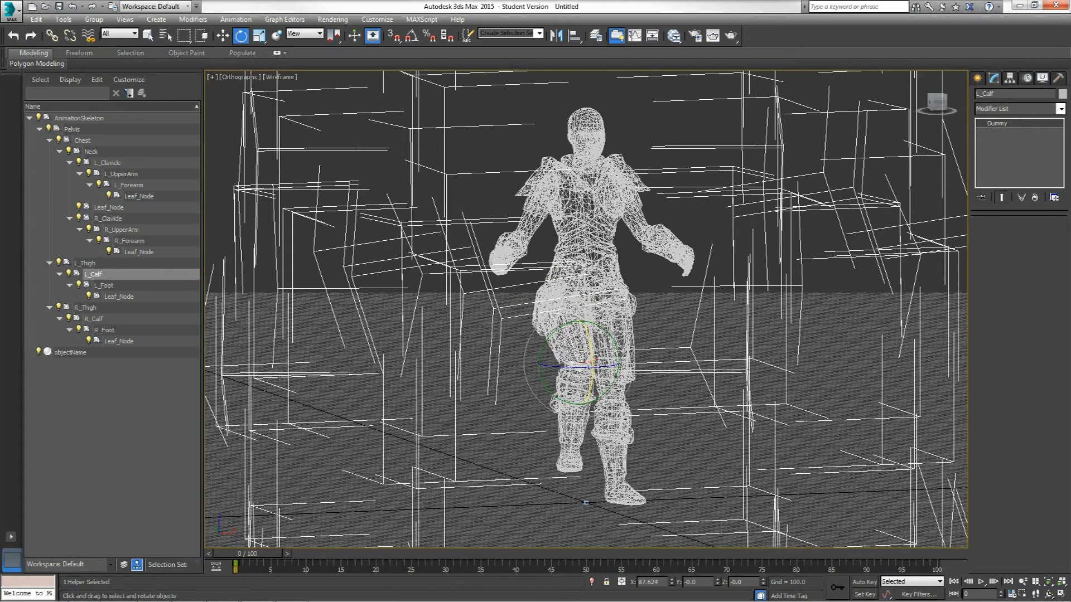
mouse_move(937, 102)
left_mouse_down()
mouse_move(914, 108)
mouse_move(948, 106)
mouse_move(920, 108)
left_mouse_up()
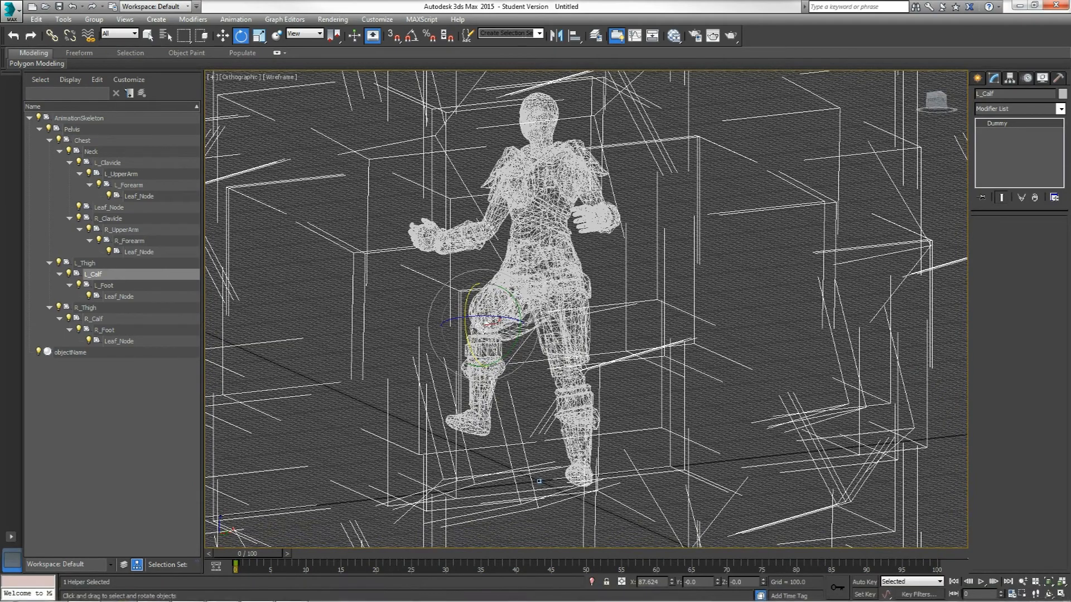
Step: Switch to Blender, start a new scene and delete its default cube
key("alt+Tab")
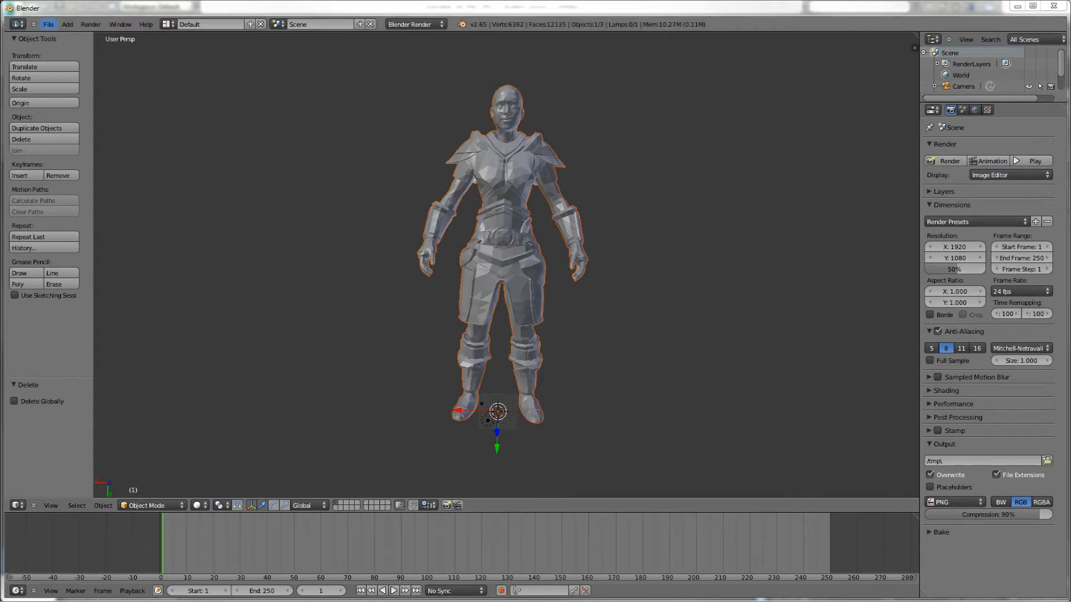
left_click(48, 23)
left_click(48, 24)
left_click(55, 35)
left_click(53, 45)
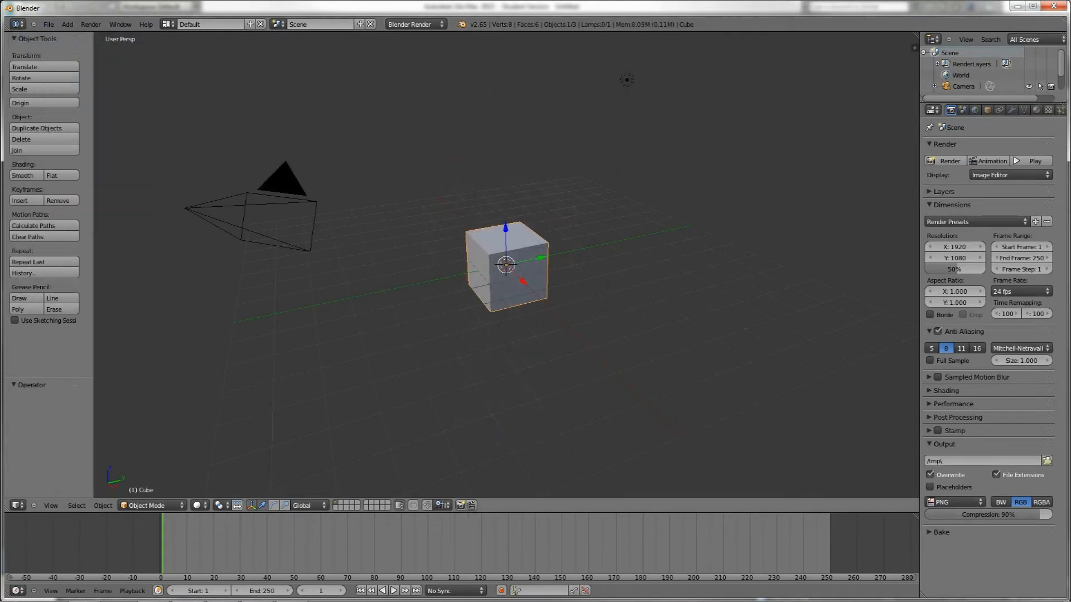
key("x")
left_click(554, 332)
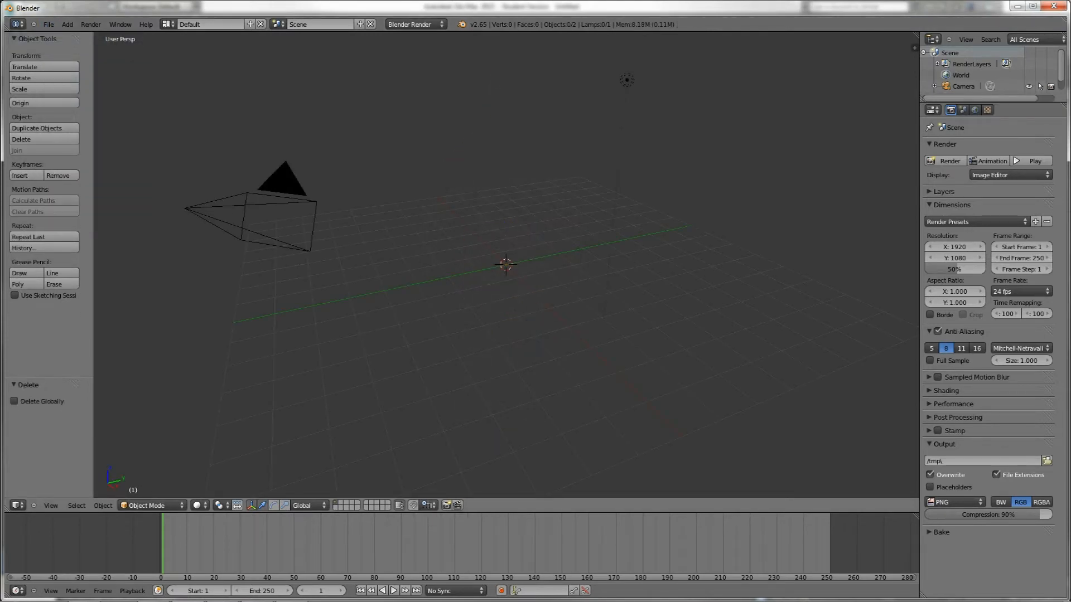
Step: Import Collada file.dae from the Desktop as a COLLADA model
left_click(48, 24)
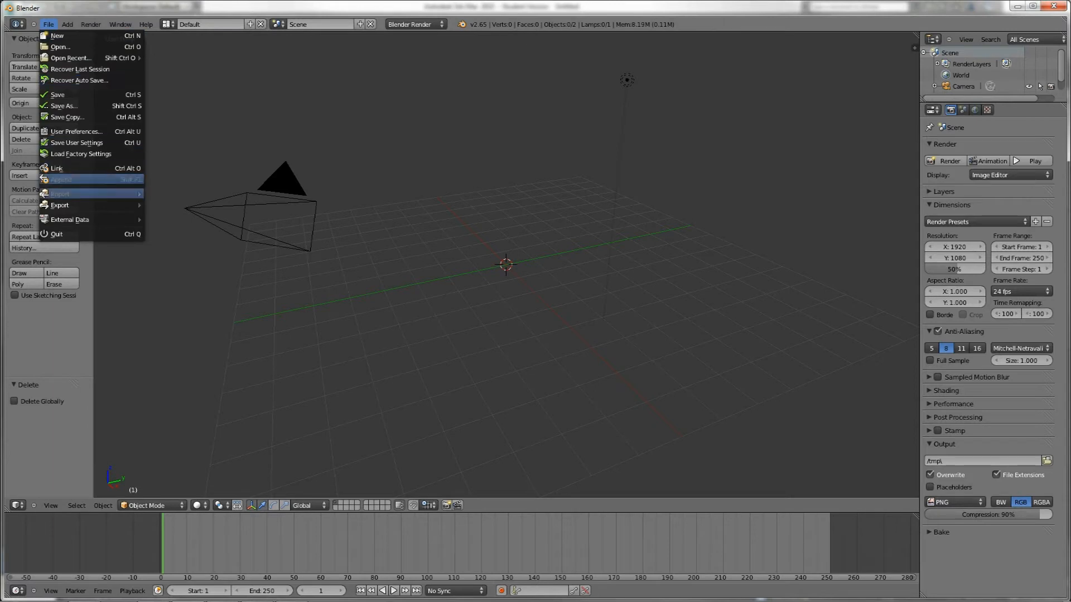
mouse_move(83, 194)
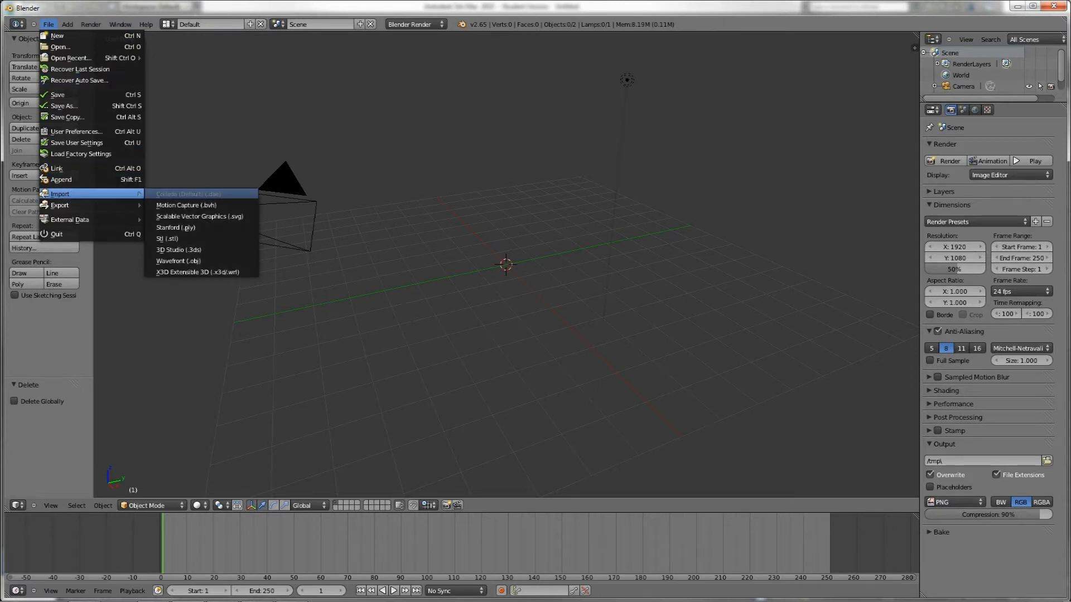
left_click(184, 195)
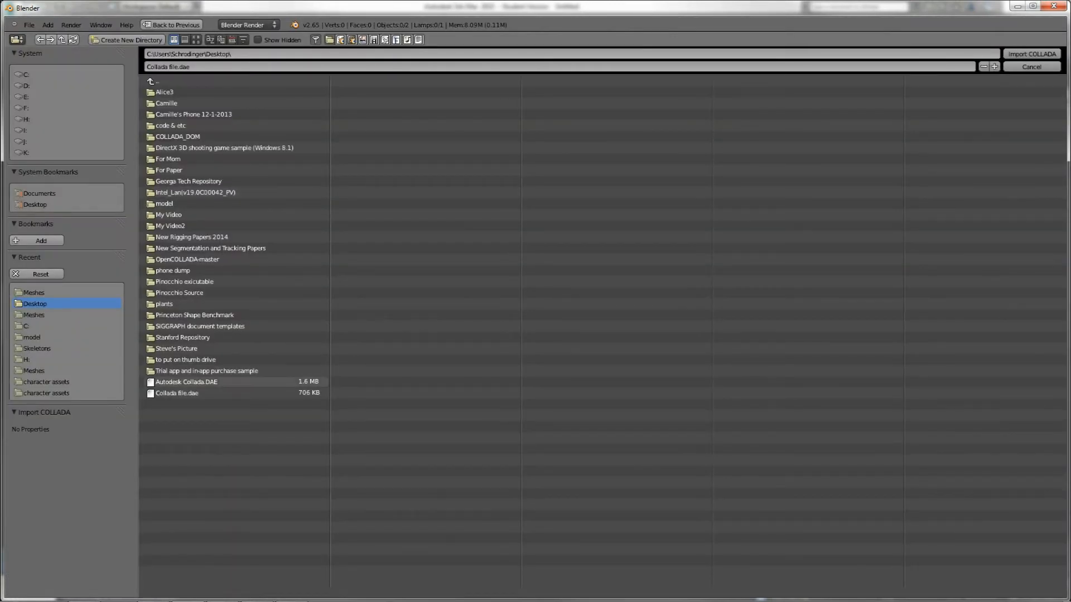
left_click(177, 393)
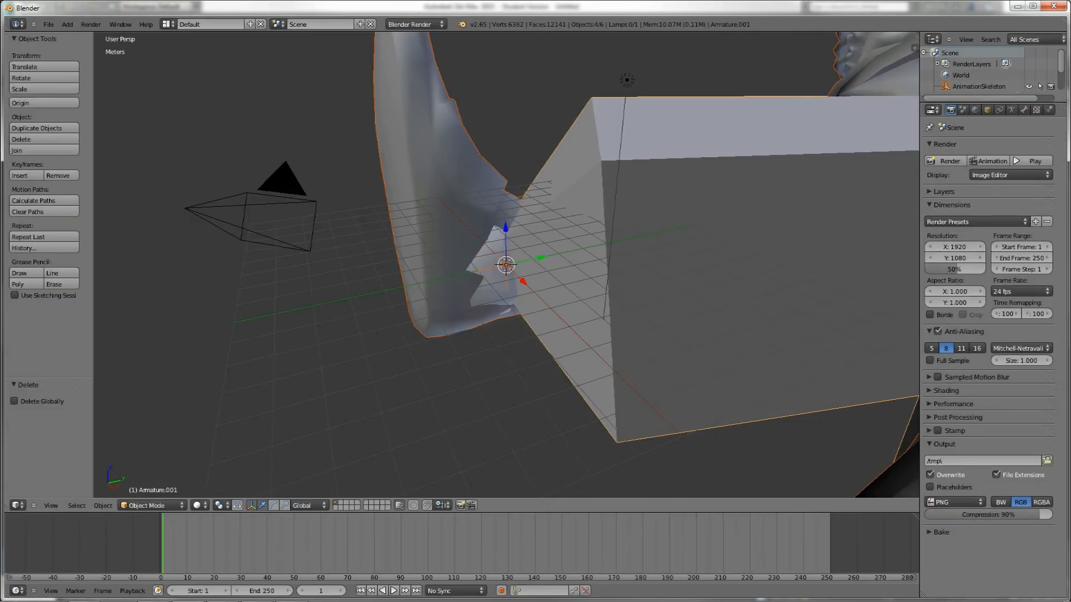
Step: Select the imported character's armature and switch it to Edit Mode
scroll(506, 265, "down", 5)
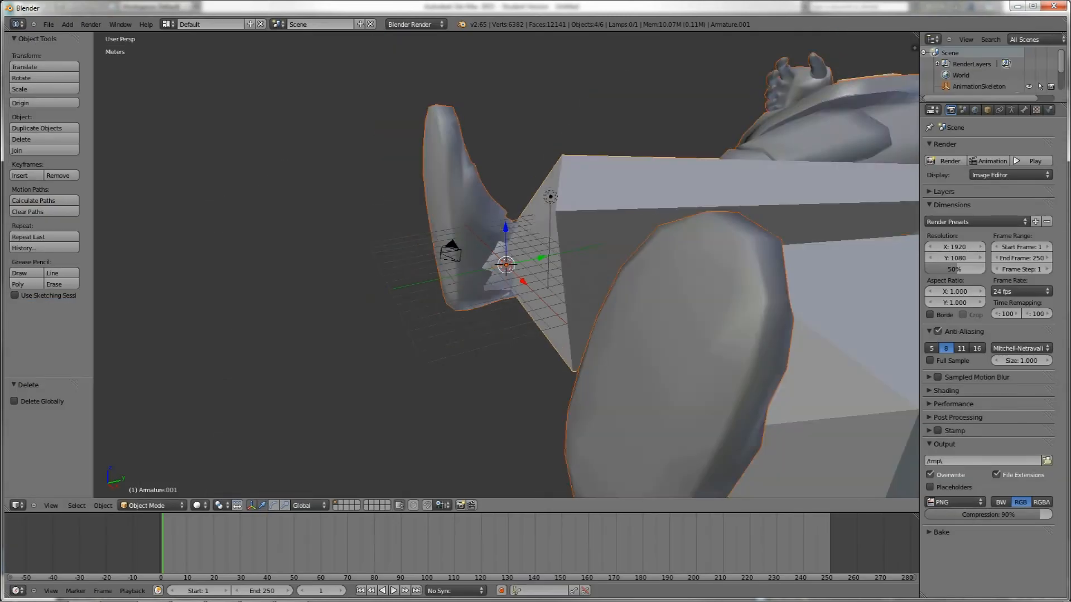
middle_click_drag(670, 235, 255, 337)
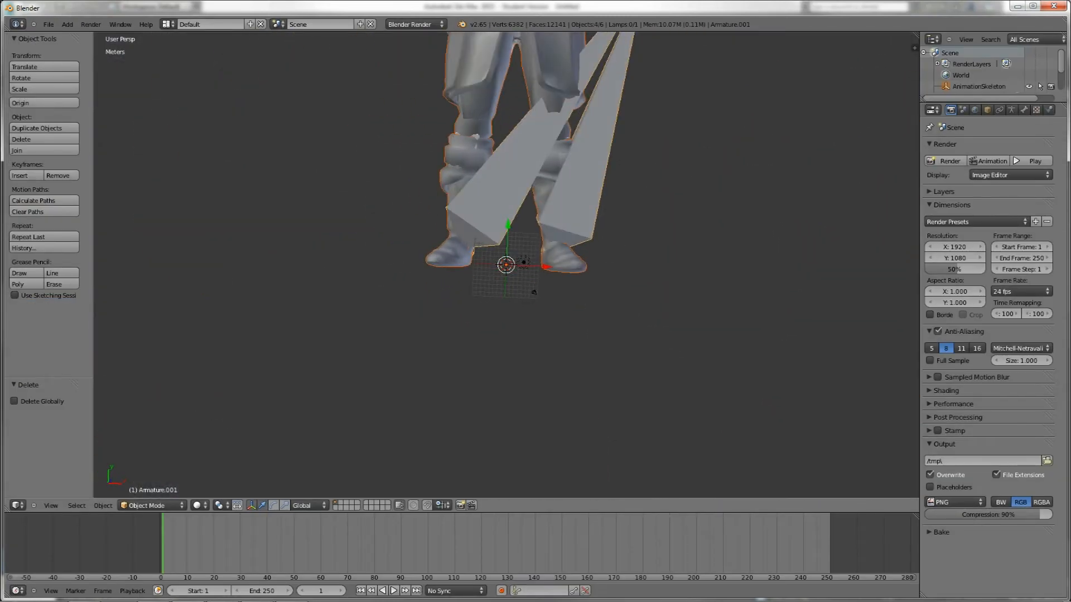
middle_click_drag(506, 265, 469, 489, "shift")
scroll(507, 265, "down", 2)
scroll(506, 262, "down", 2)
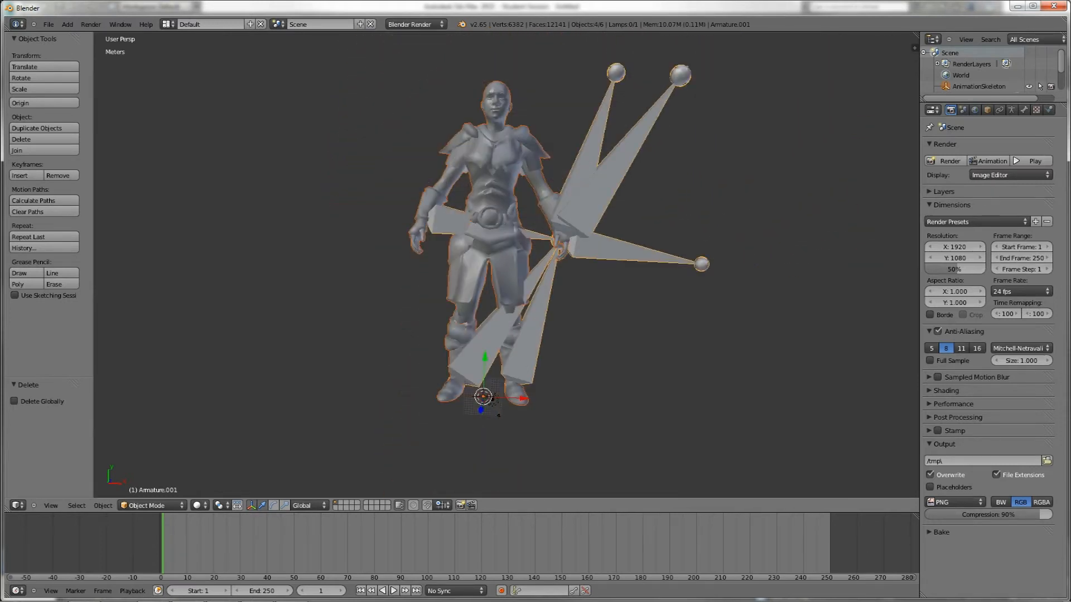
right_click(599, 189)
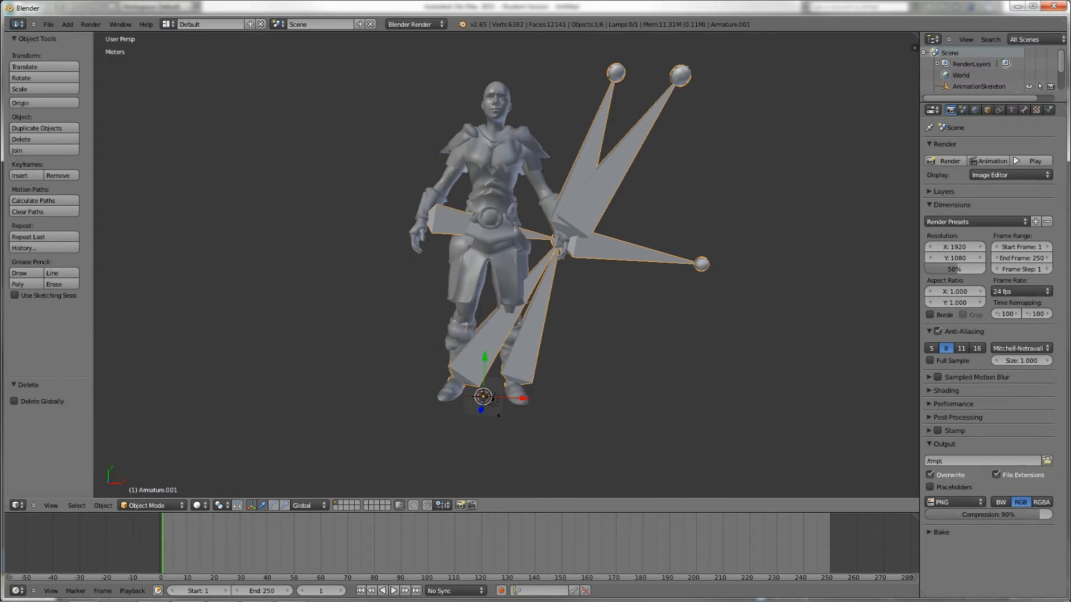
left_click(153, 505)
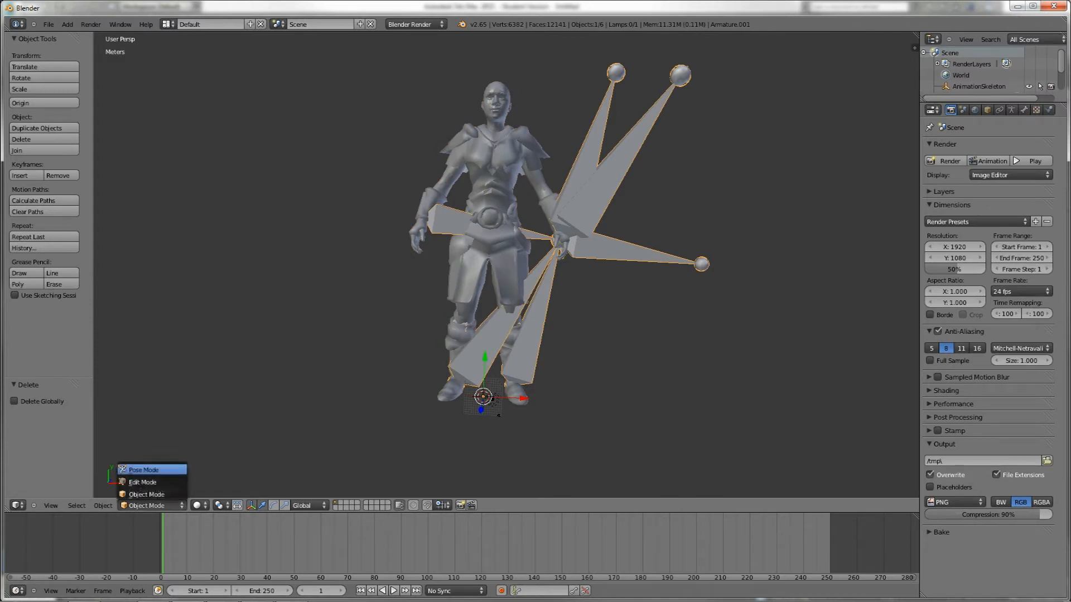
left_click(148, 482)
Step: Select the L_Forearm bone and enable X-Ray display for the armature
right_click(451, 220)
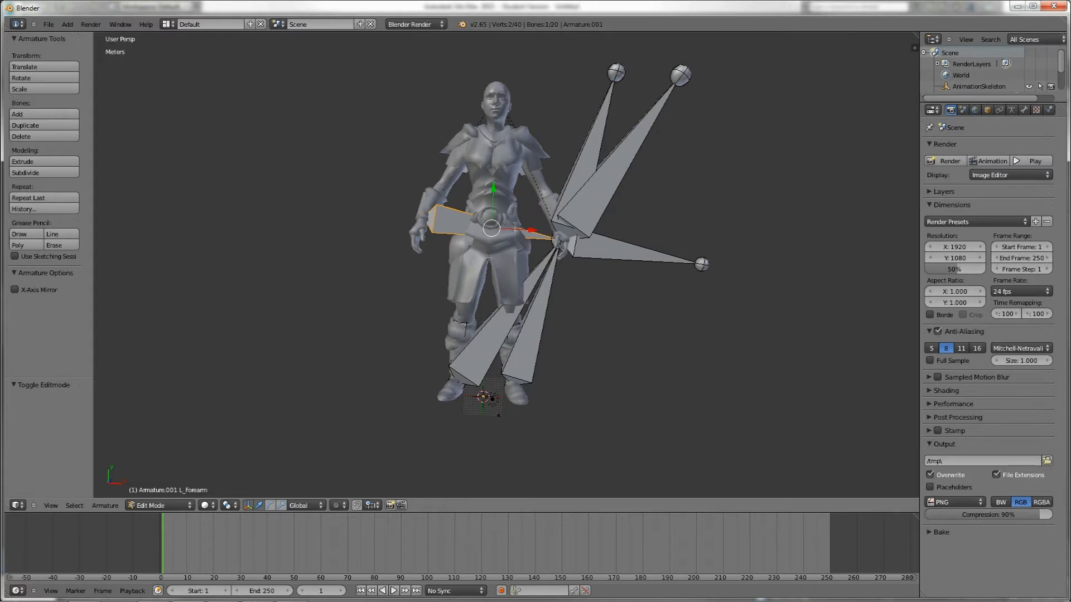
right_click(630, 252)
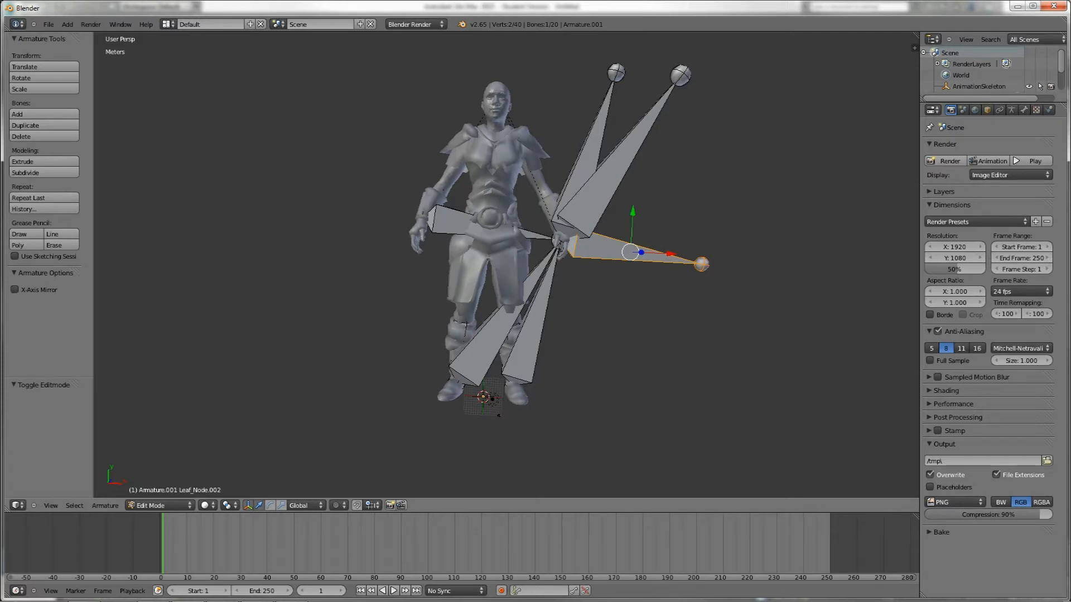
right_click(451, 220)
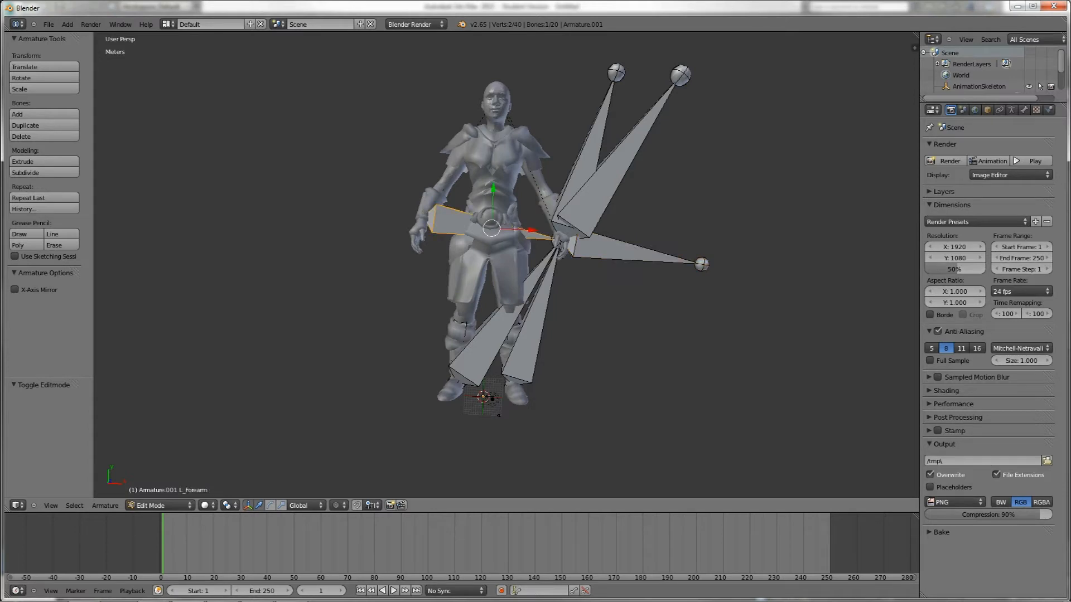
left_click(1011, 109)
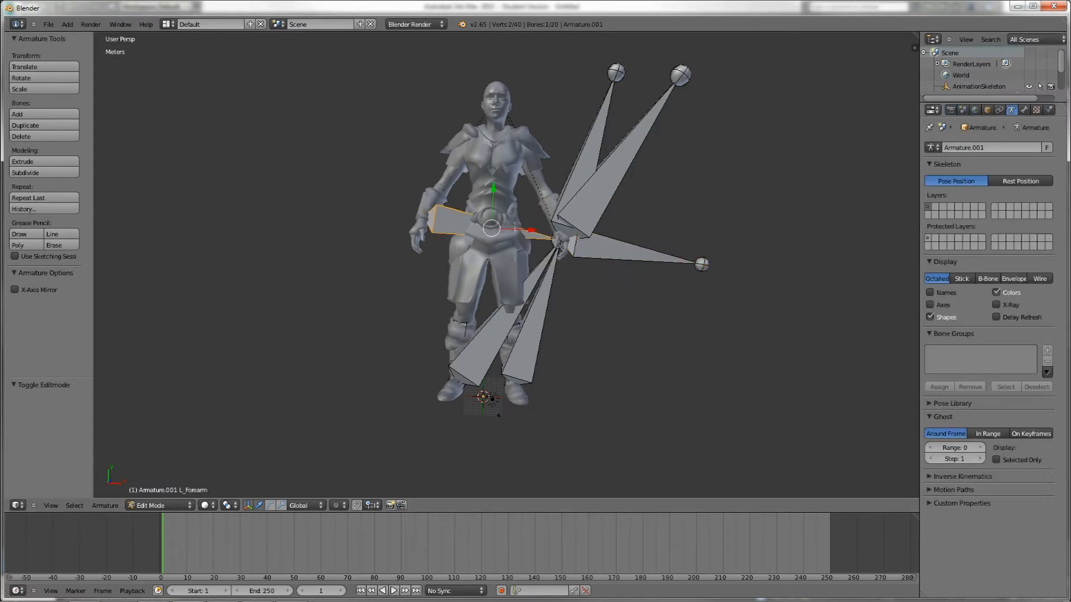
left_click(997, 305)
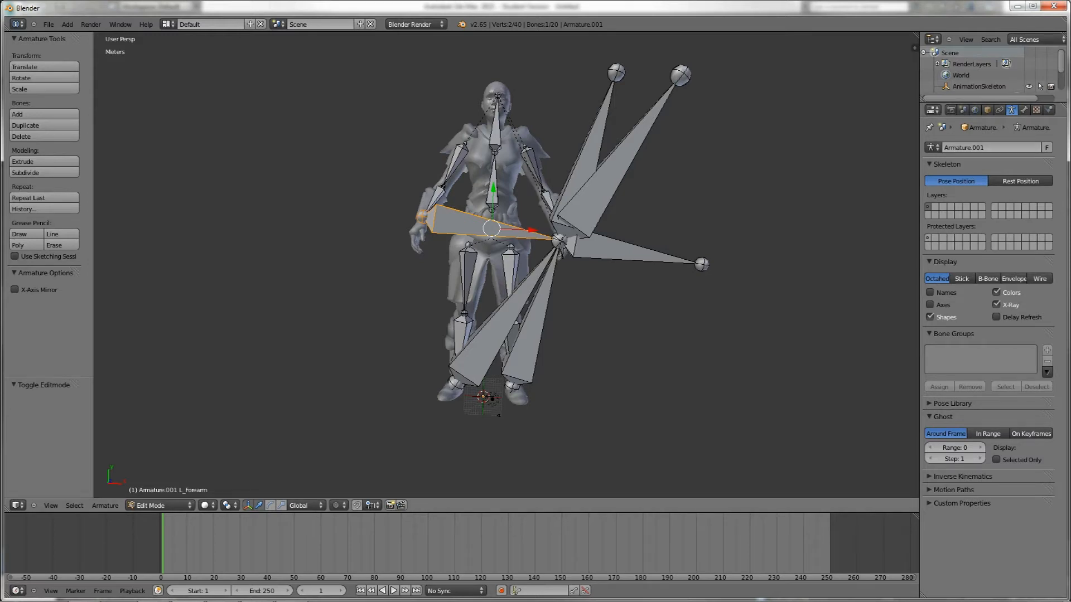
Step: Set the X position of the L_Forearm bone's tail to -30 m
left_click(1024, 110)
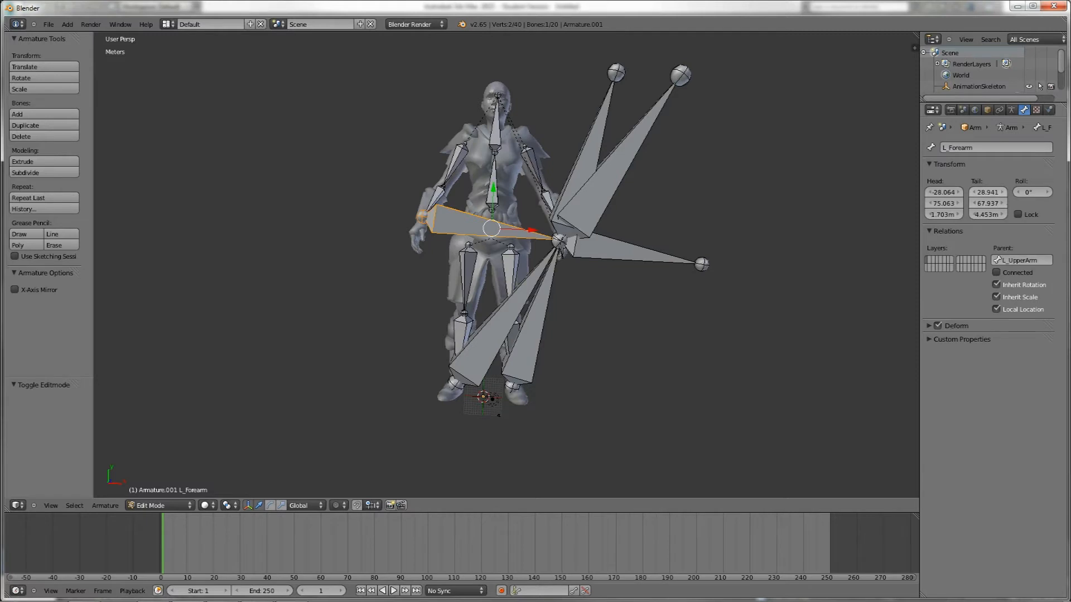
left_click(983, 193)
left_click_drag(983, 192, 988, 193)
left_click(988, 193)
type("-30")
key("Return")
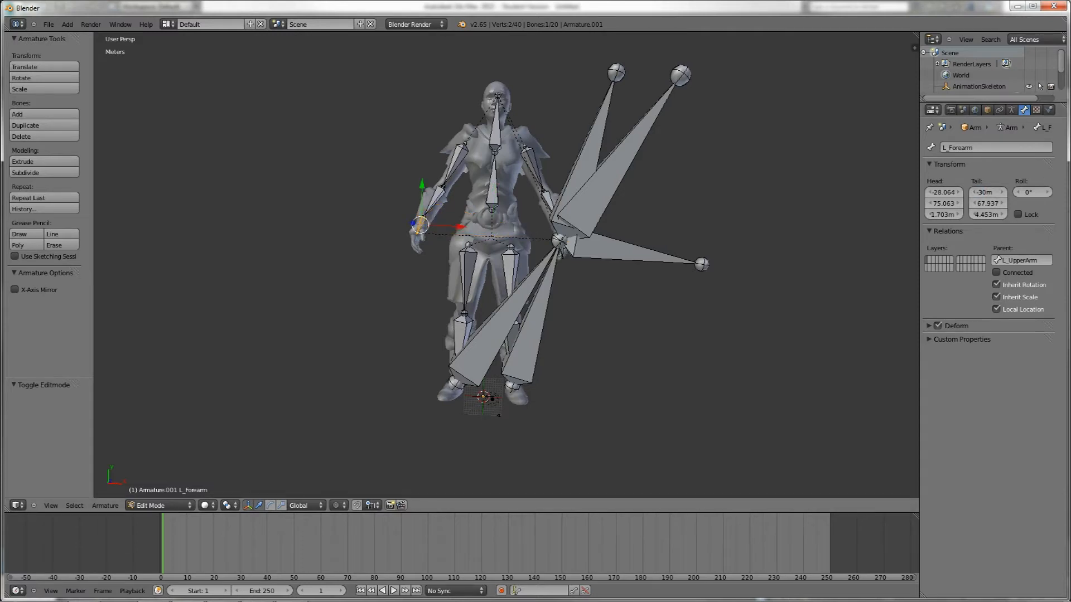
Step: Set the X positions of both the head and tail of the Leaf_Node.002 bone to -30 m
right_click(631, 251)
left_click(943, 192)
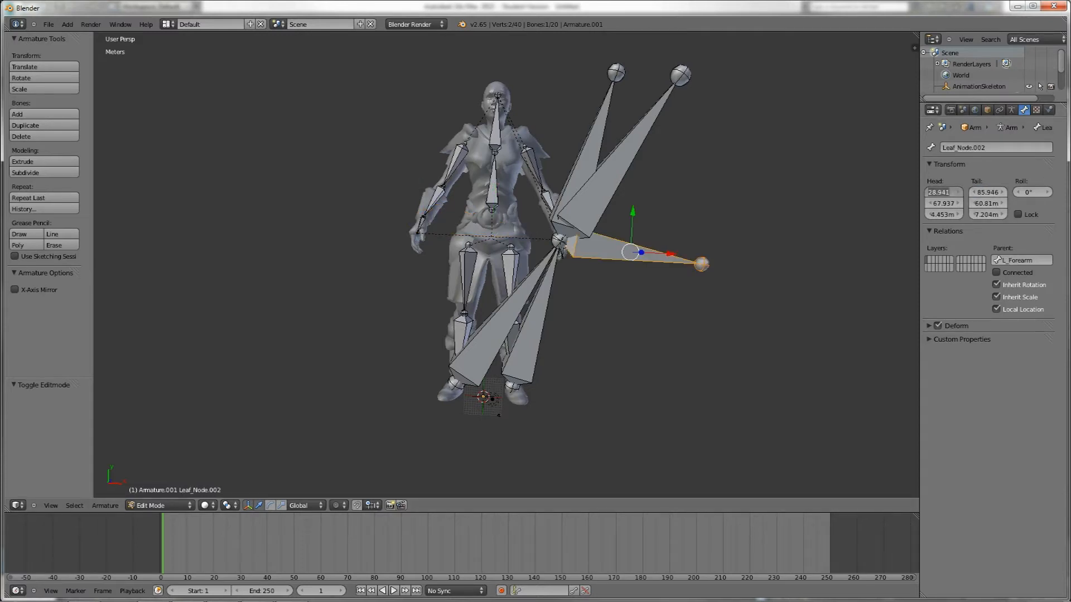
type("-30")
key("Return")
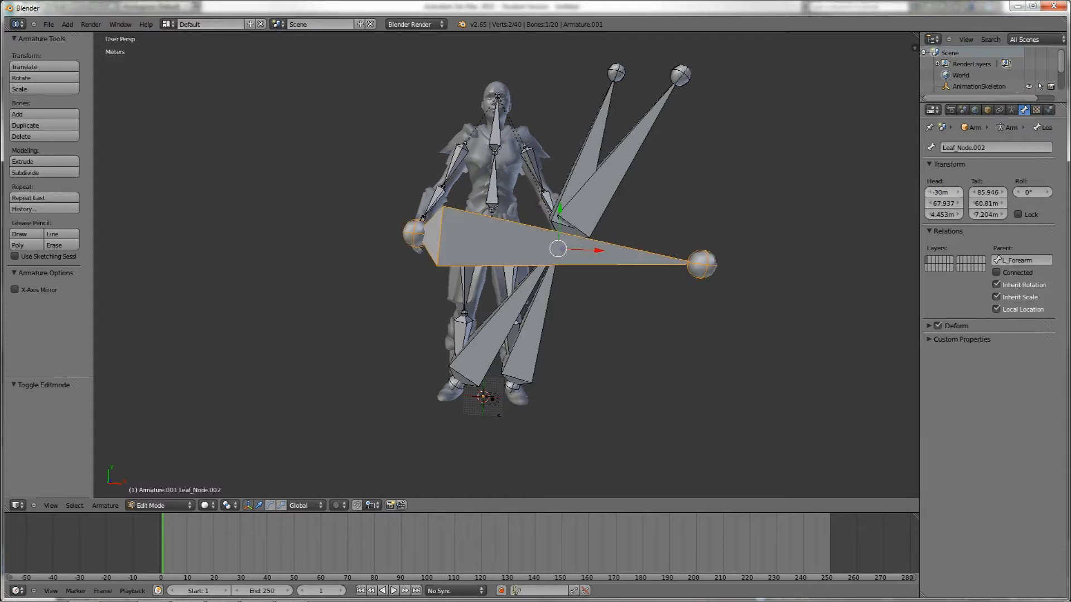
right_click(993, 193)
left_click(987, 192)
type("-30")
key("Return")
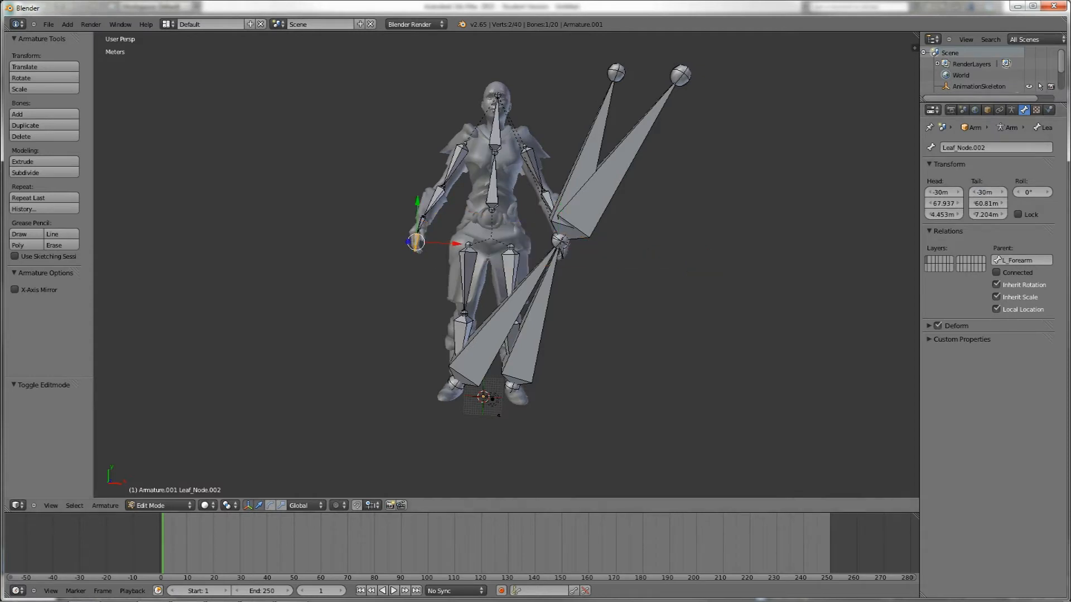
Step: Set the Y position of the Leaf_Node.002 bone's tail to 67 m
left_click(987, 203)
type("67")
key("Return")
Step: Select the L_Foot bone and set its tail position to X -12 m, Y 4 m and Z 5 m
right_click(513, 335)
right_click(485, 348)
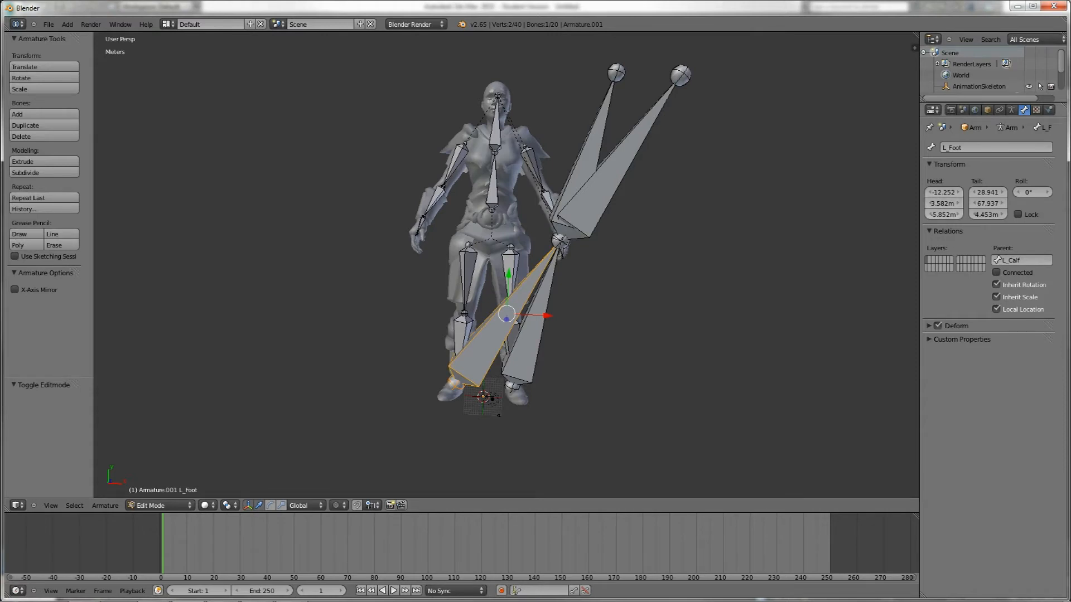
left_click(987, 192)
key("BackSpace")
key("Return")
left_click(987, 203)
type("5")
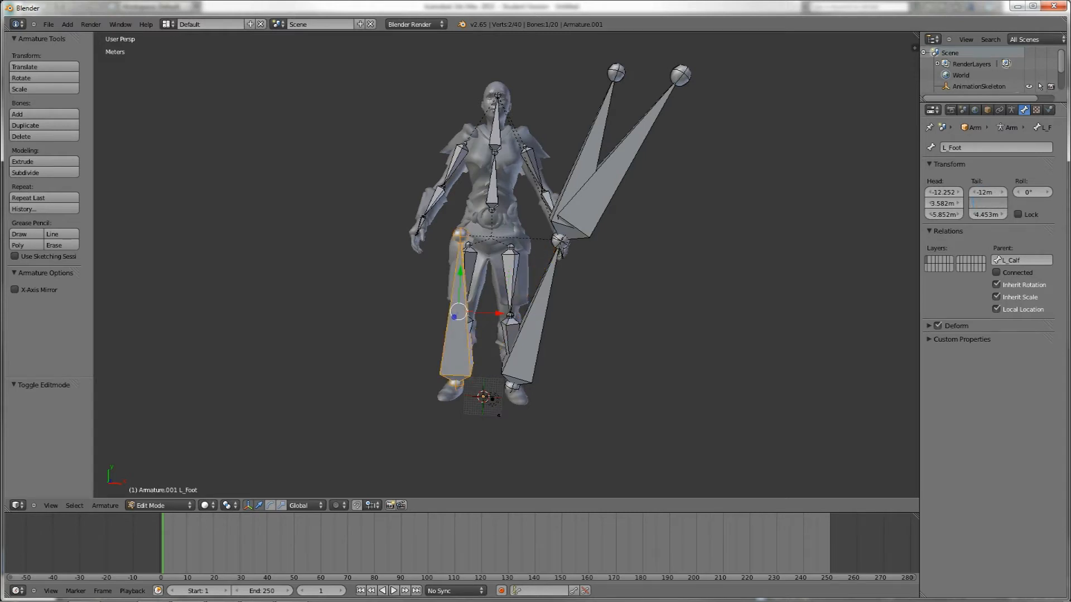
key("Tab")
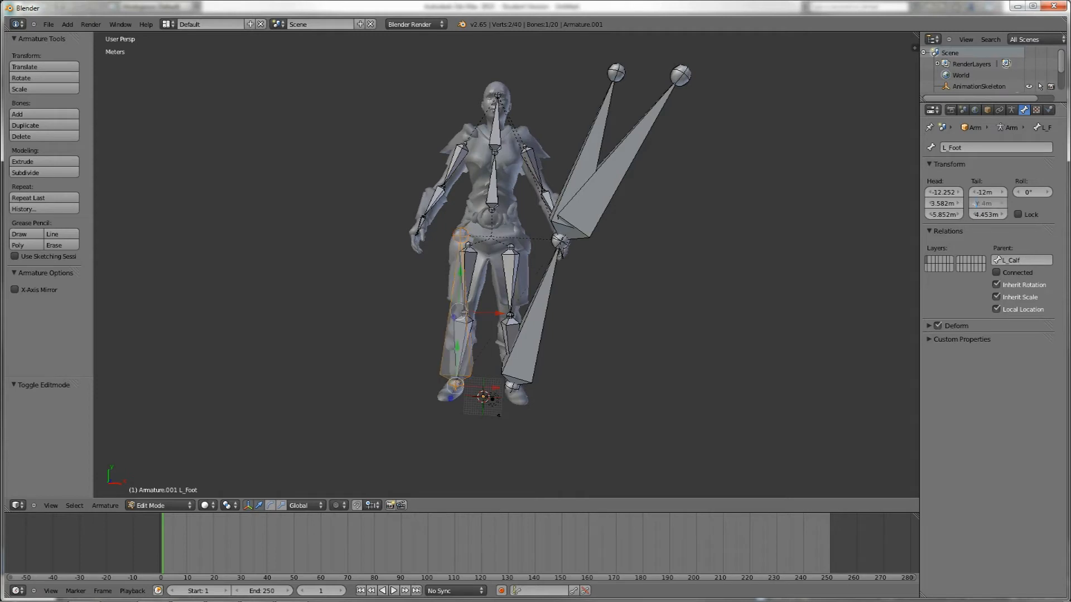
type("5")
key("Return")
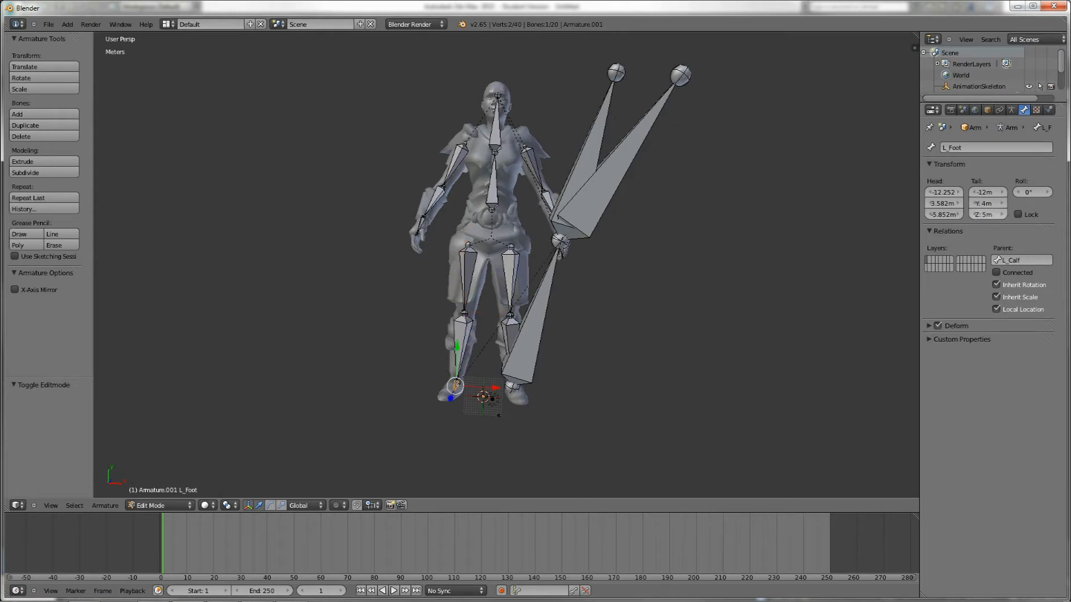
Step: Select the Leaf_Node.004 bone and set its head position to X -12 m, Y 4 m and Z 5 m
right_click(618, 162)
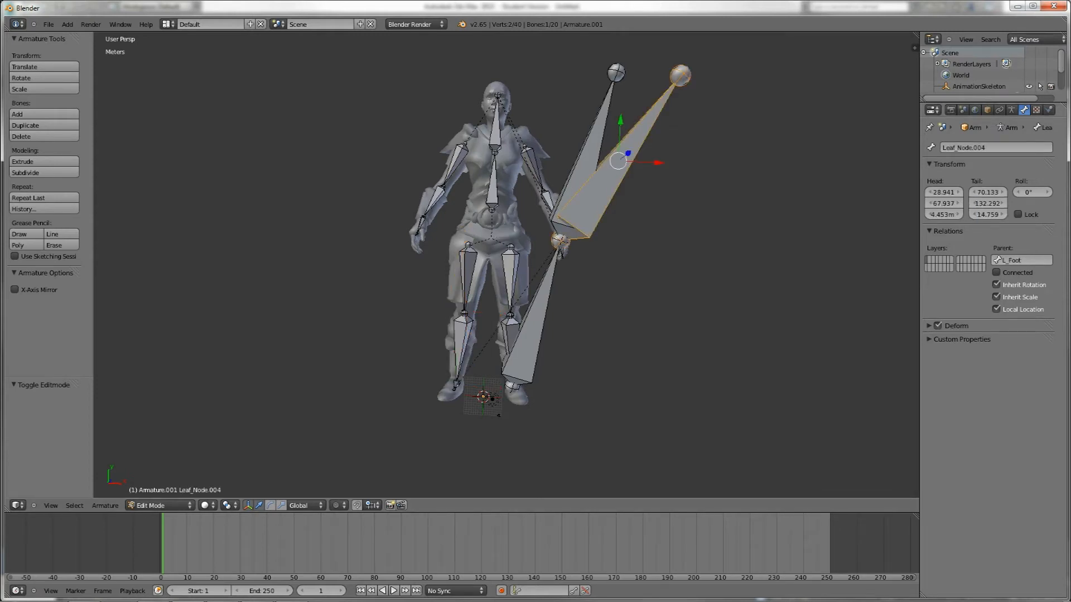
left_click(943, 192)
type("-12")
key("Tab")
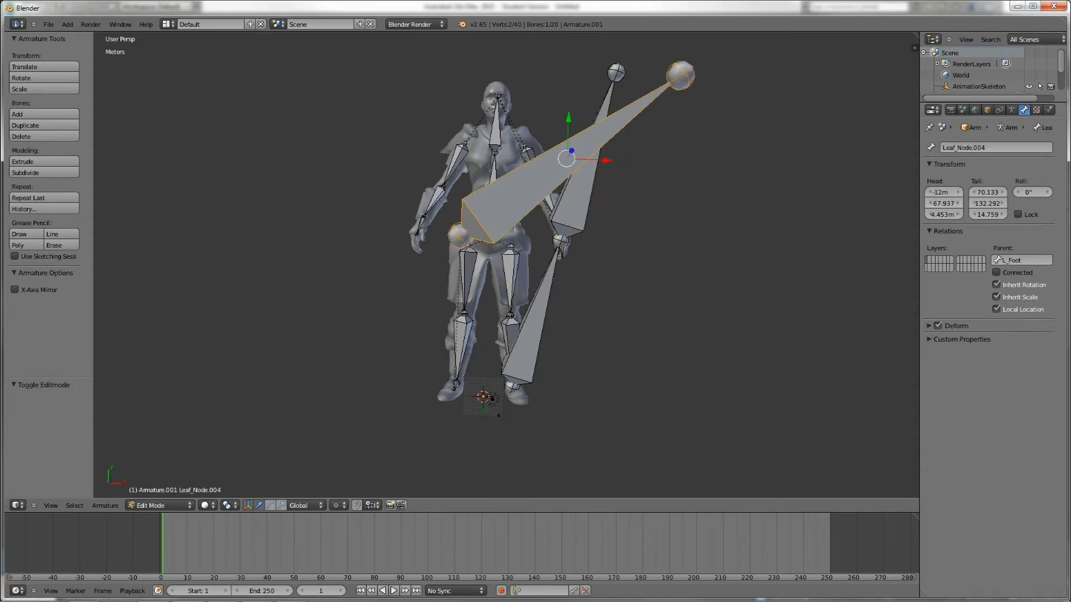
type("4")
key("Tab")
type("5")
key("Return")
Step: Set the tail position of the Leaf_Node.004 bone to X -12 m, Y 4 m and Z 5 m
left_click(987, 192)
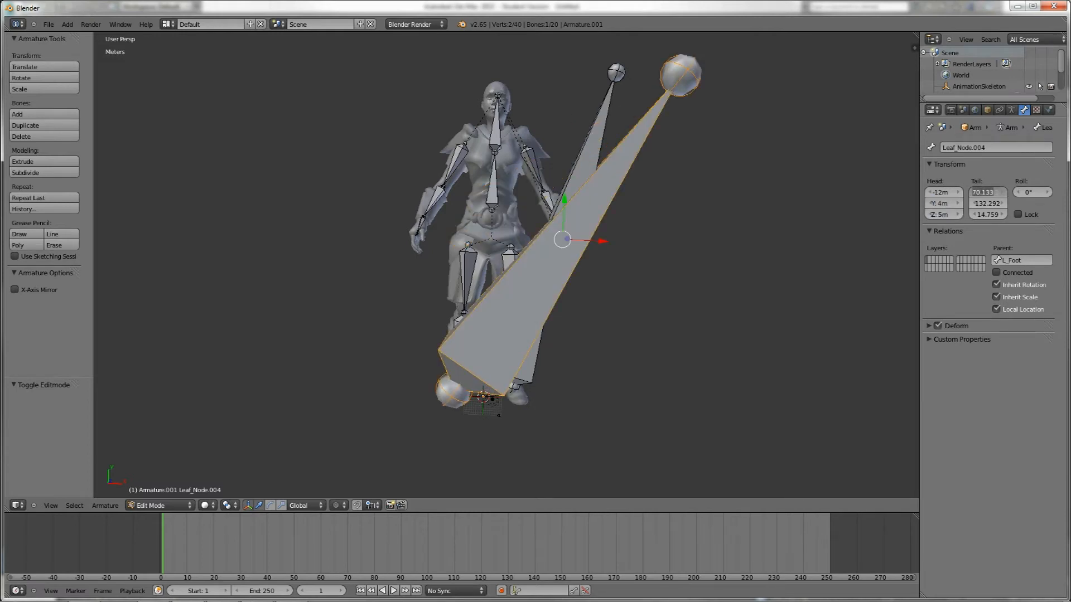
key("BackSpace")
type("-12")
key("Tab")
type("4")
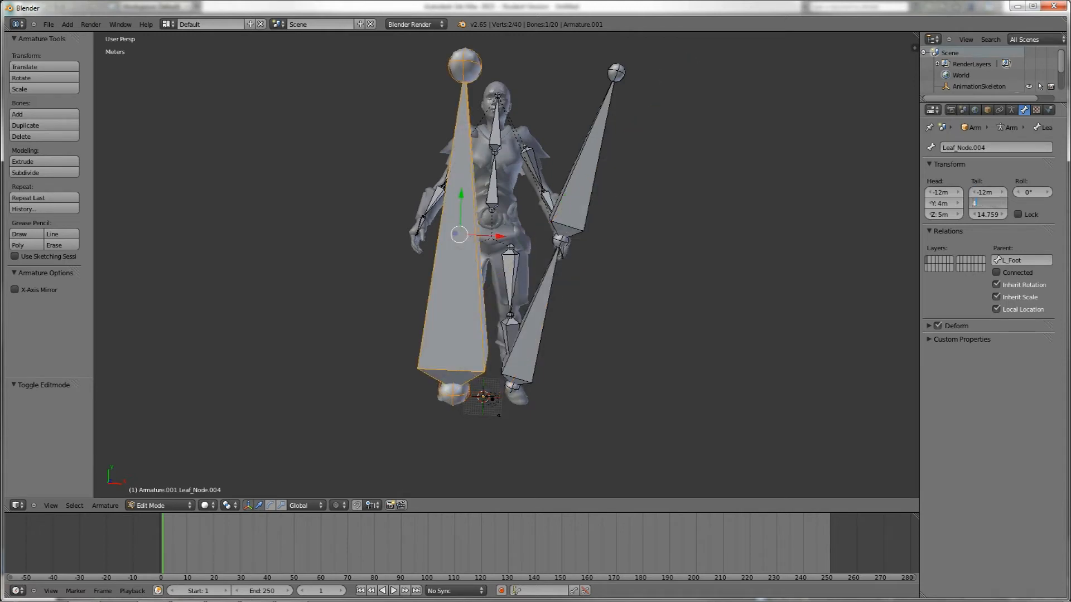
key("Tab")
type("5")
key("Return")
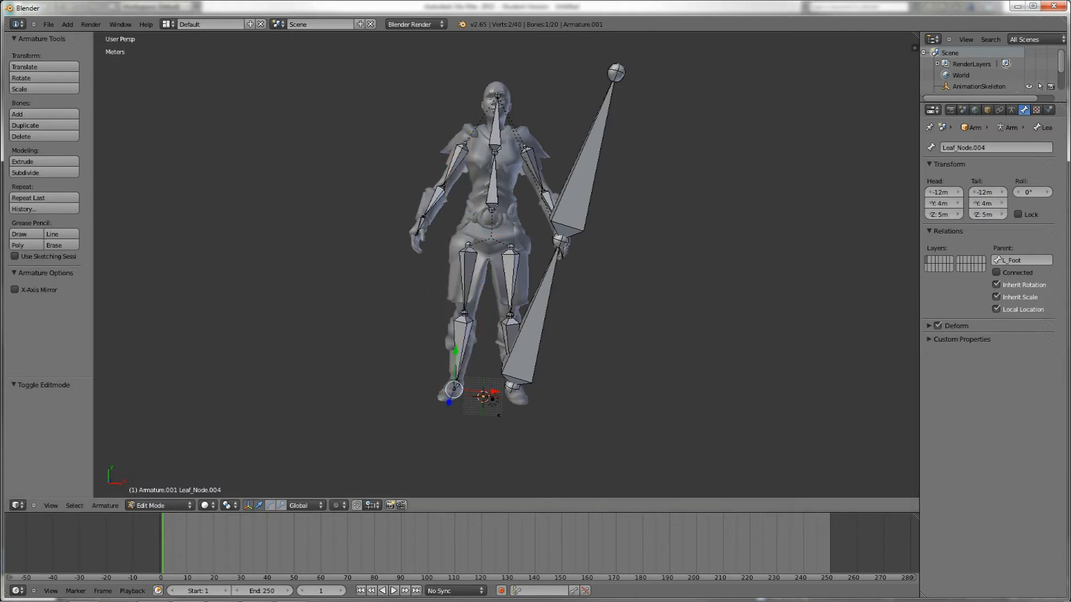
Step: Select the R_Foot bone and set its tail position to X 12 m, Y 4 m and Z 5 m
right_click(532, 321)
left_click(943, 191)
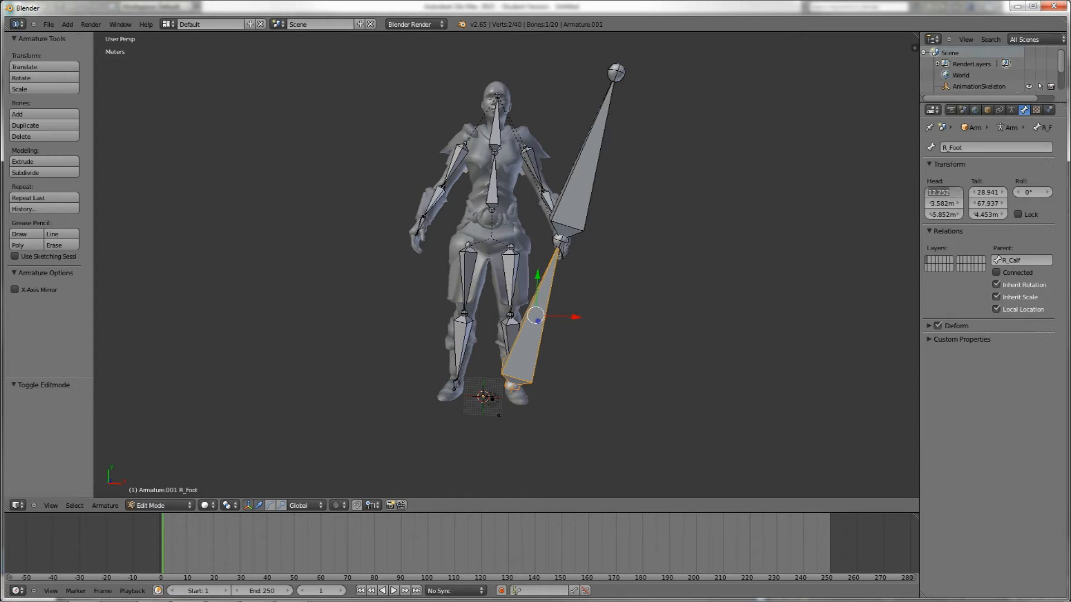
key("Tab")
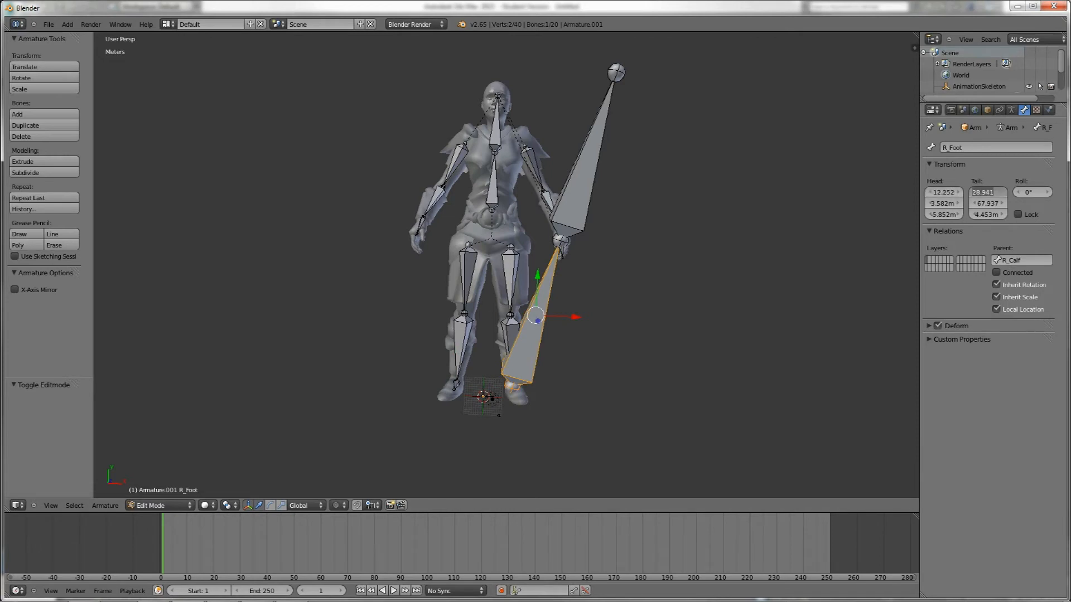
type("12")
key("Tab")
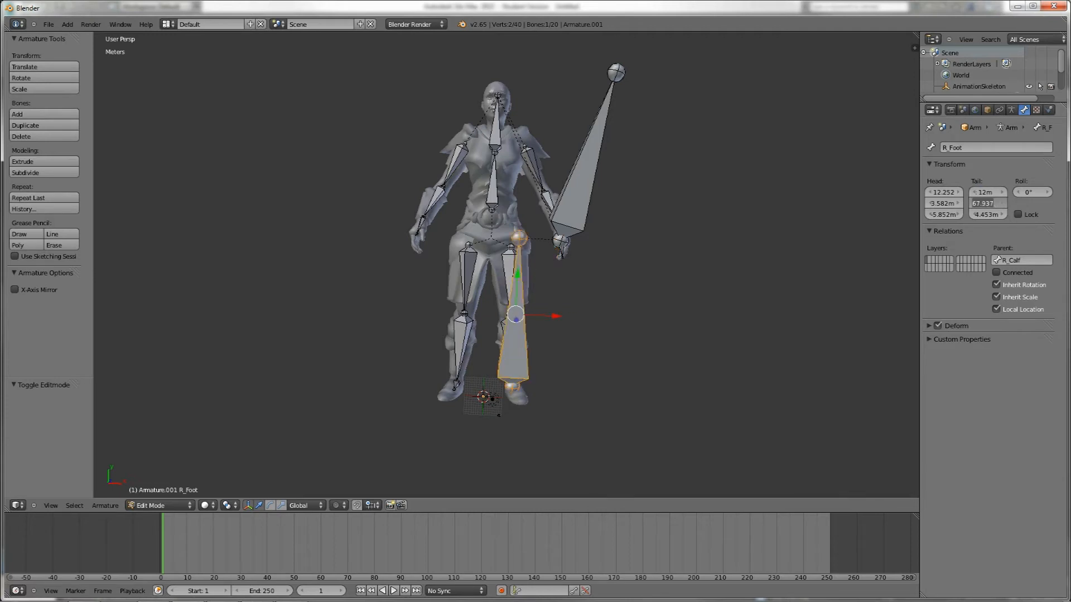
type("4")
key("Tab")
type("5")
key("Return")
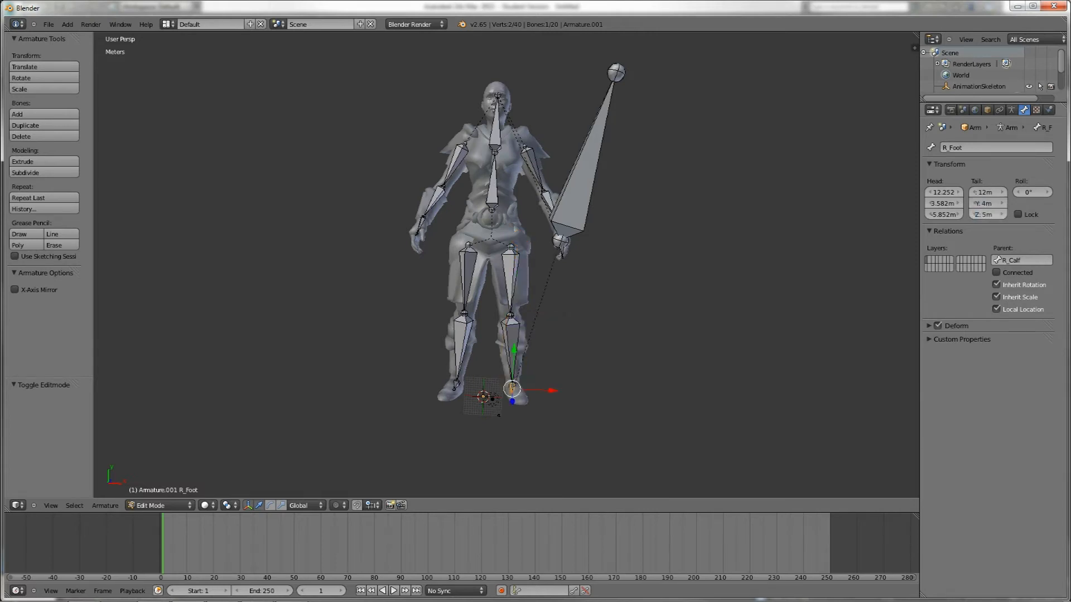
Step: Select the Leaf_Node.003 bone and set its head position to X 12 m, Y 4 m and Z 5 m
right_click(580, 173)
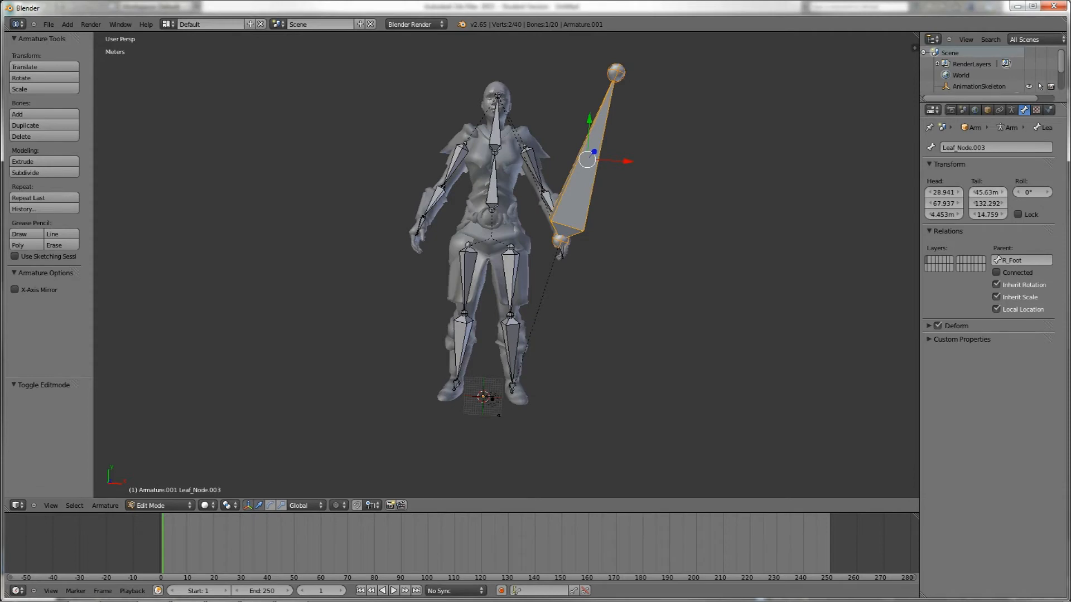
left_click(943, 192)
type("-12")
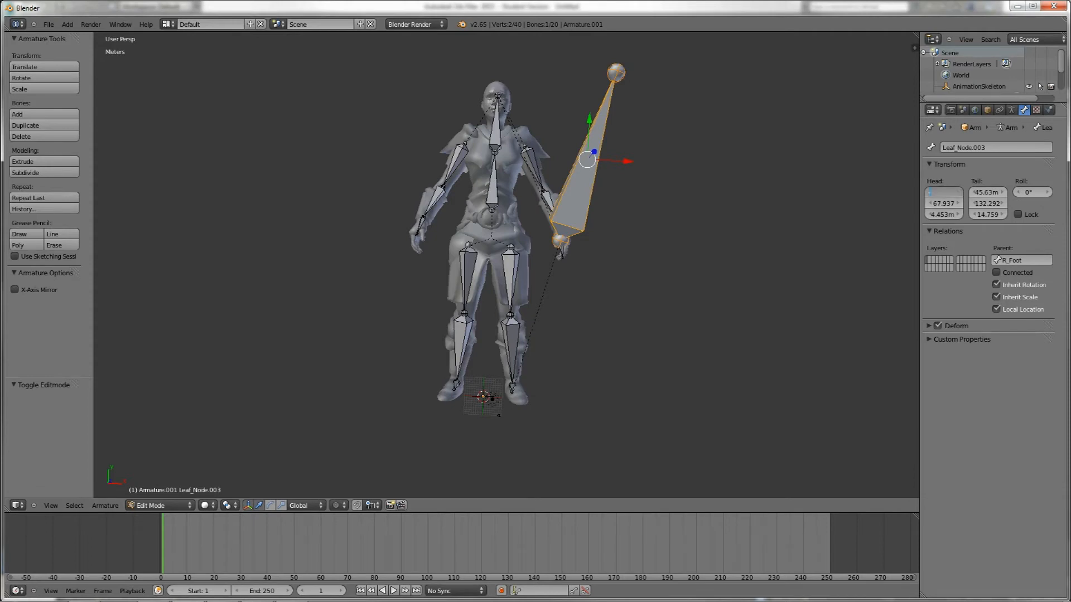
key("Return")
left_click(943, 203)
type("4")
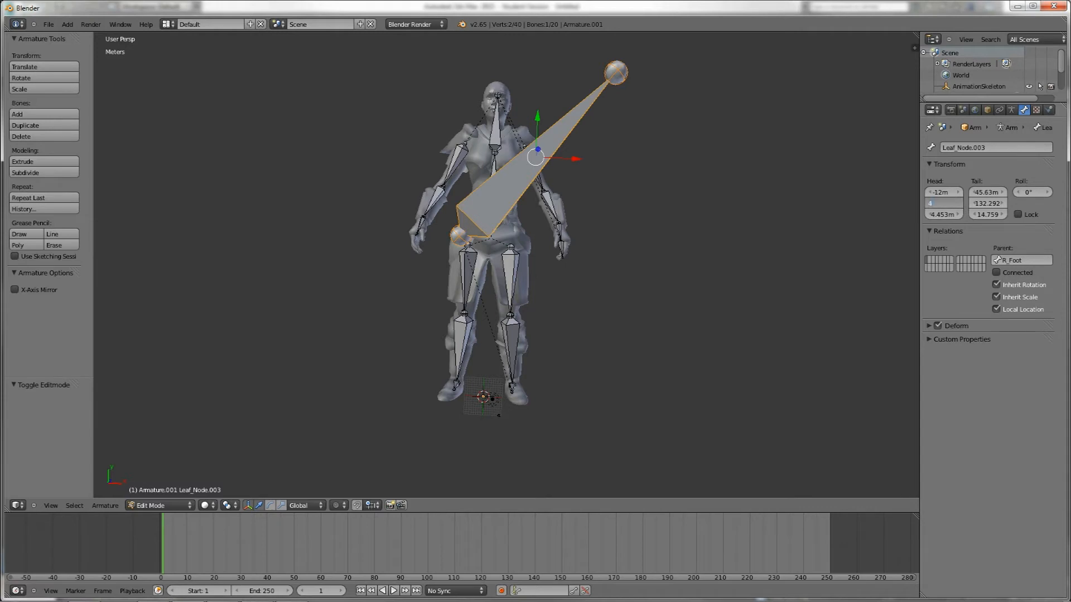
key("Return")
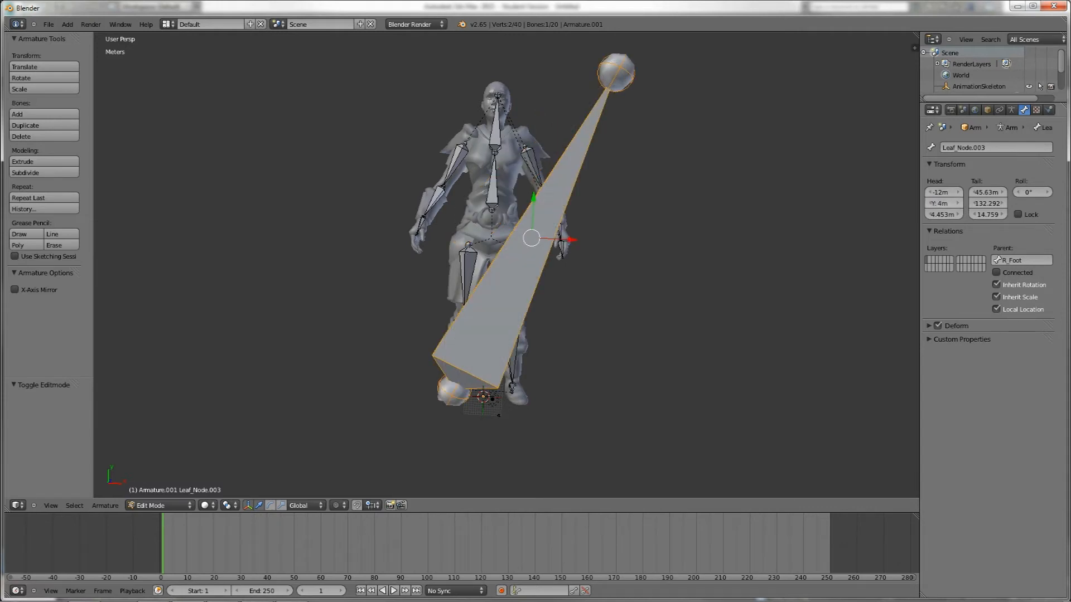
left_click(943, 192)
type("1")
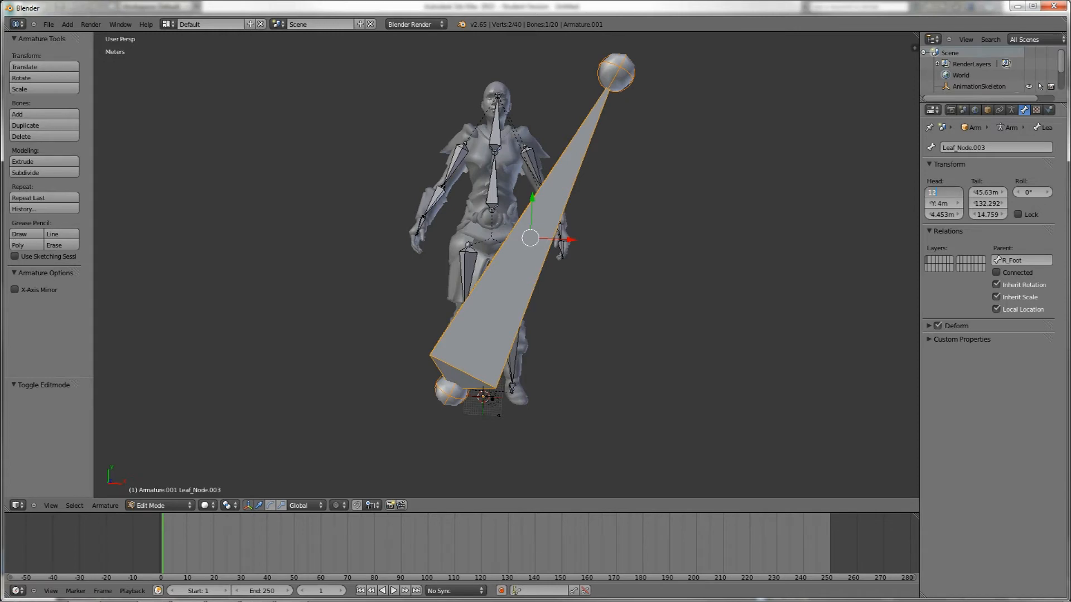
key("Return")
left_click(942, 215)
type("5")
key("Tab")
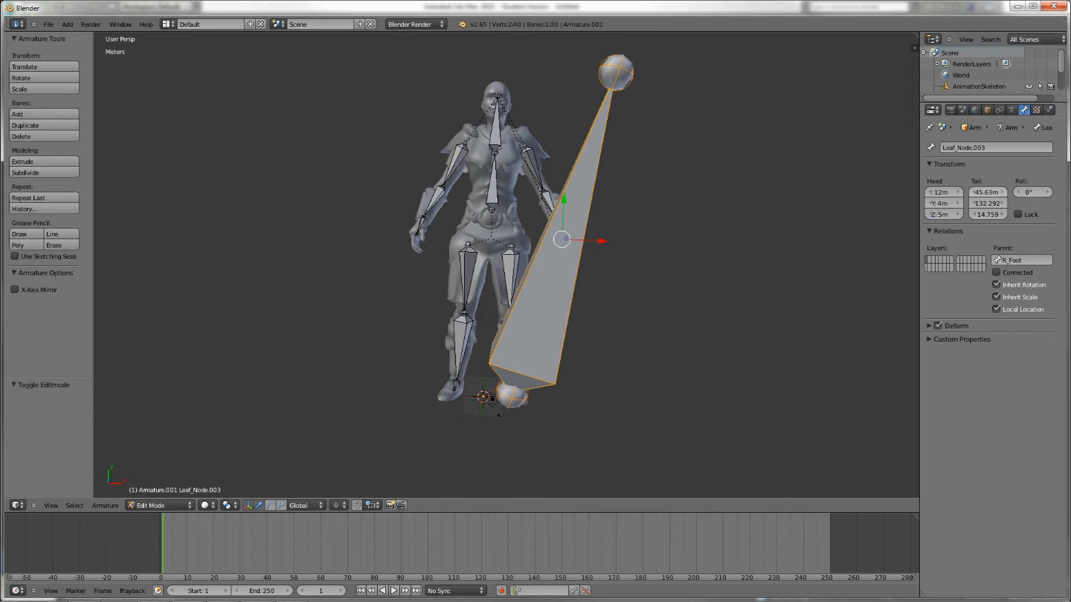
Step: Set the tail position of the Leaf_Node.003 bone to X 12 m, Y 4 m and Z 5 m
type("12")
key("Tab")
type("4")
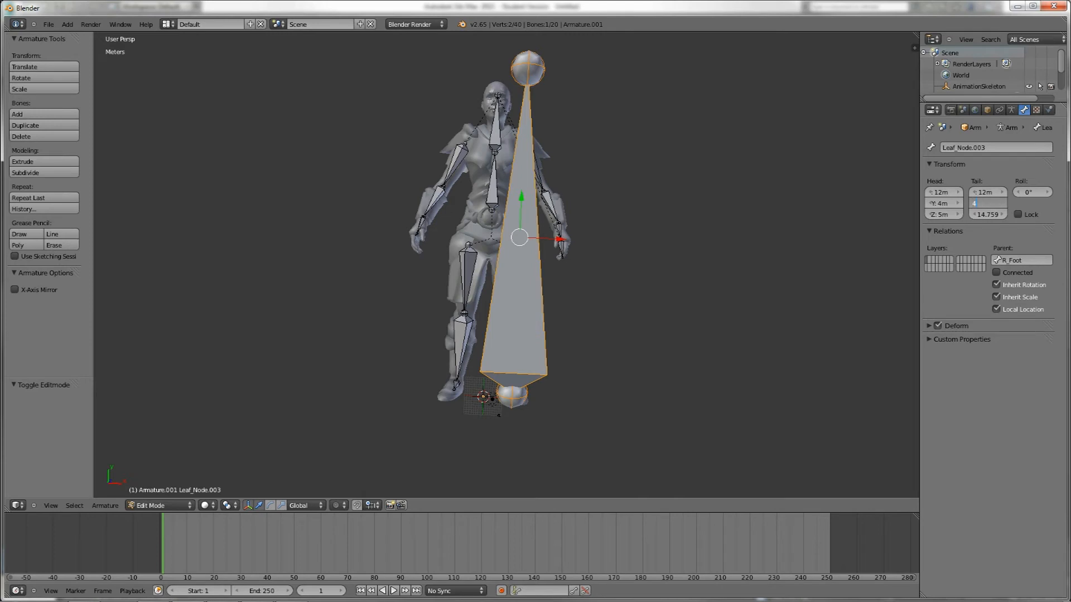
key("Tab")
type("5")
key("Return")
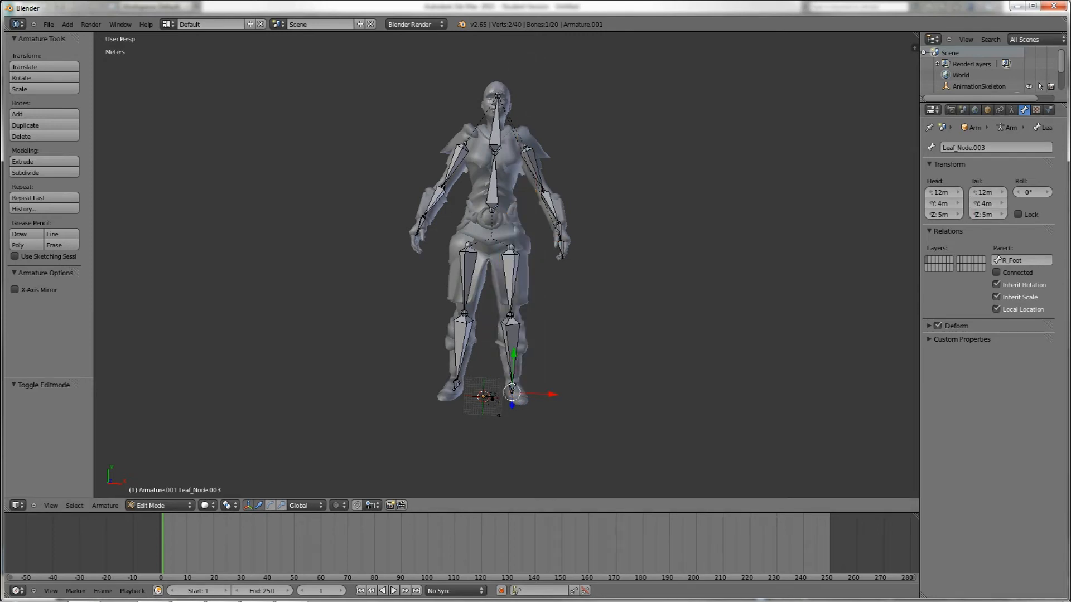
Step: Switch the armature to Pose Mode and rotate the L_Forearm bone by about 15.6°
left_click(159, 505)
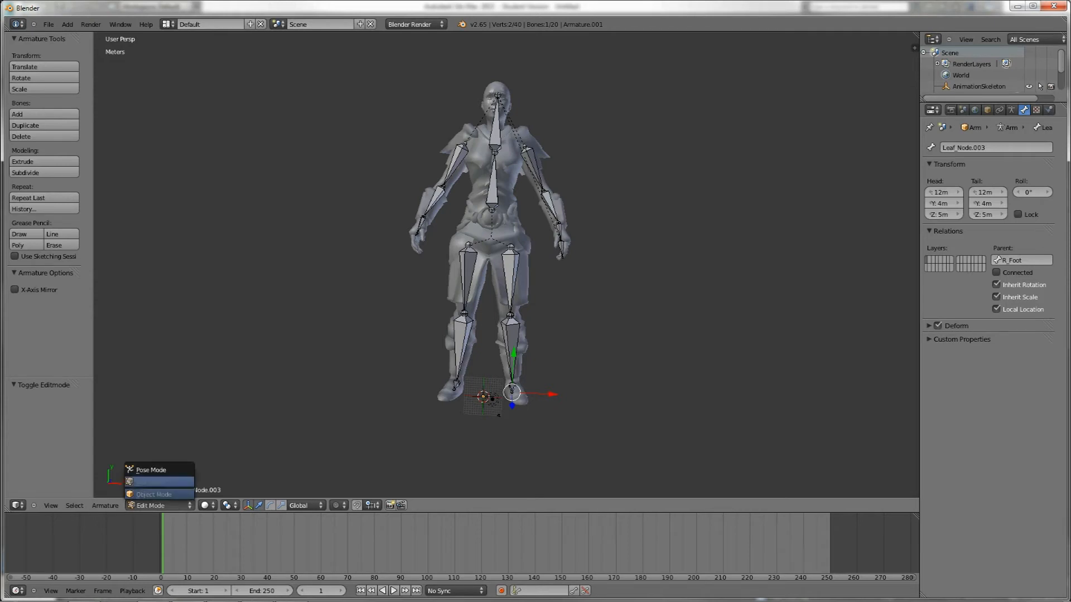
left_click(150, 470)
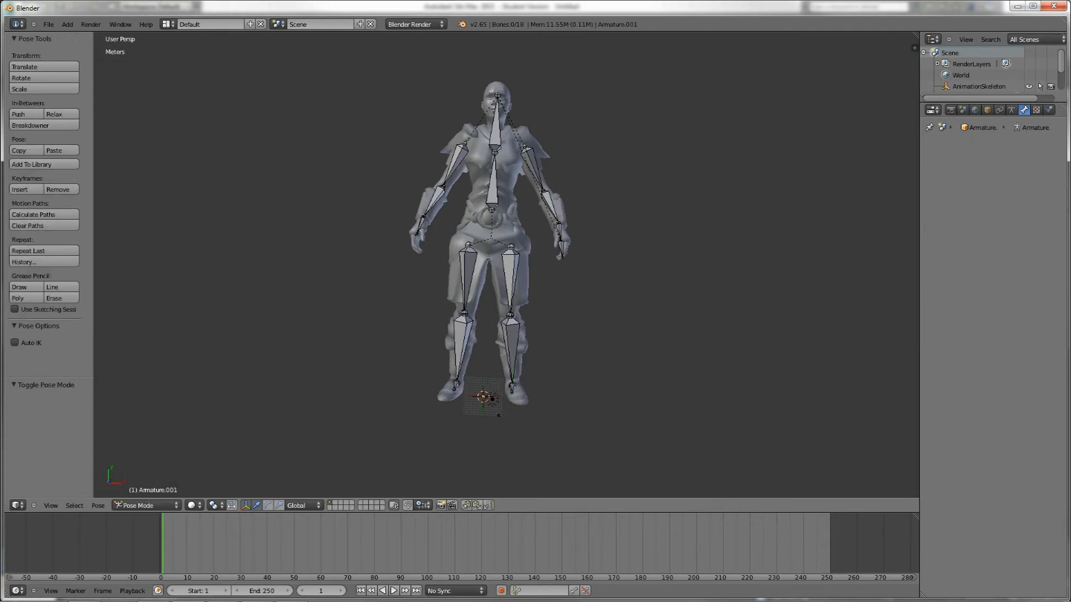
right_click(432, 202)
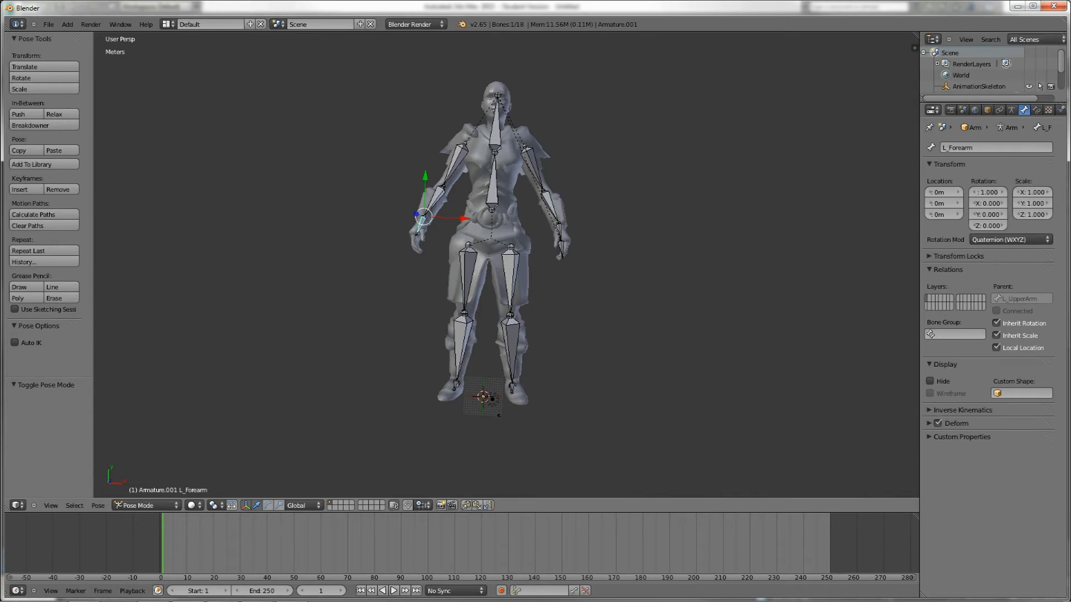
key("alt+r")
left_click(44, 78)
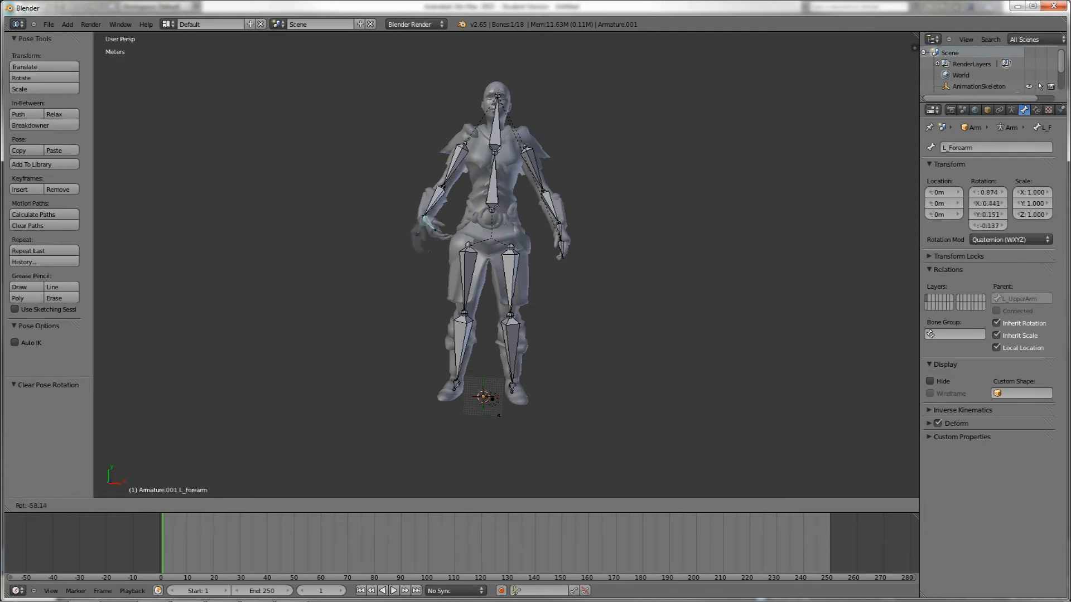
key("Return")
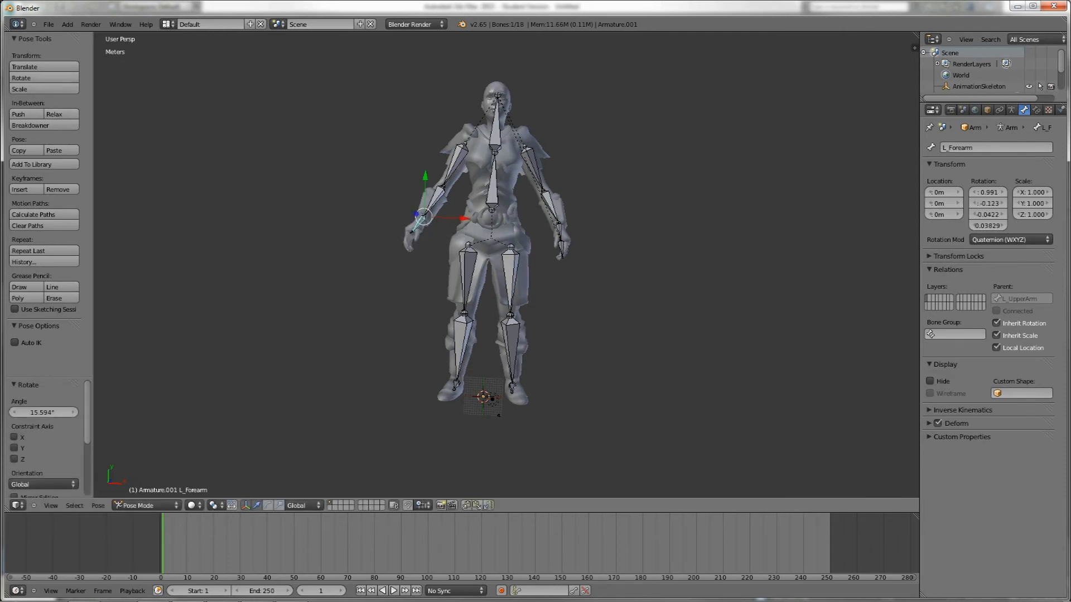
Step: Rotate the L_Forearm bone by about -11.4° around the global X axis
left_click(34, 78)
key("x")
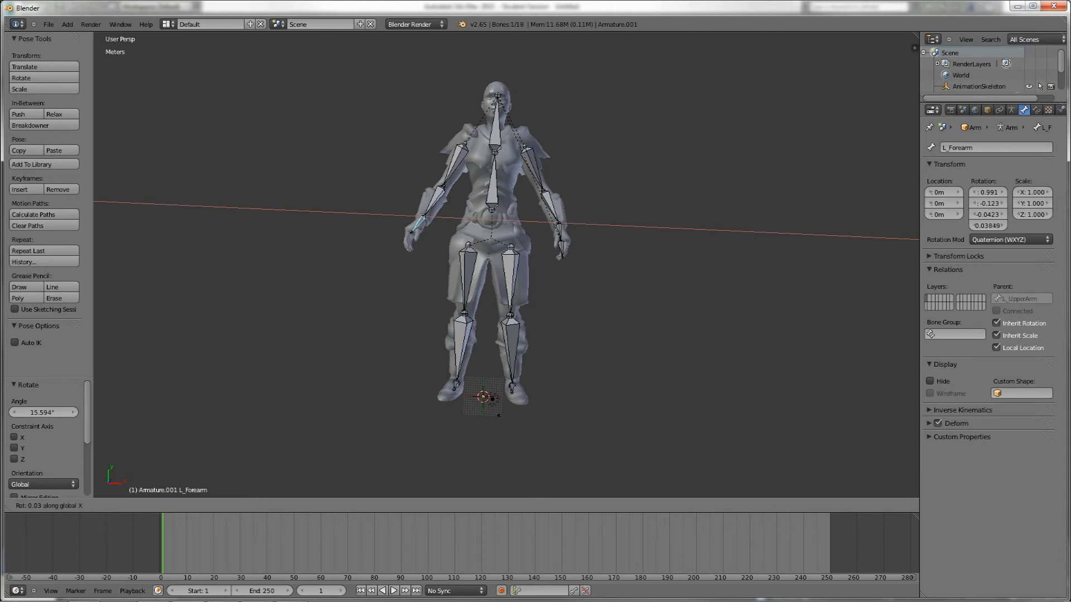
key("Return")
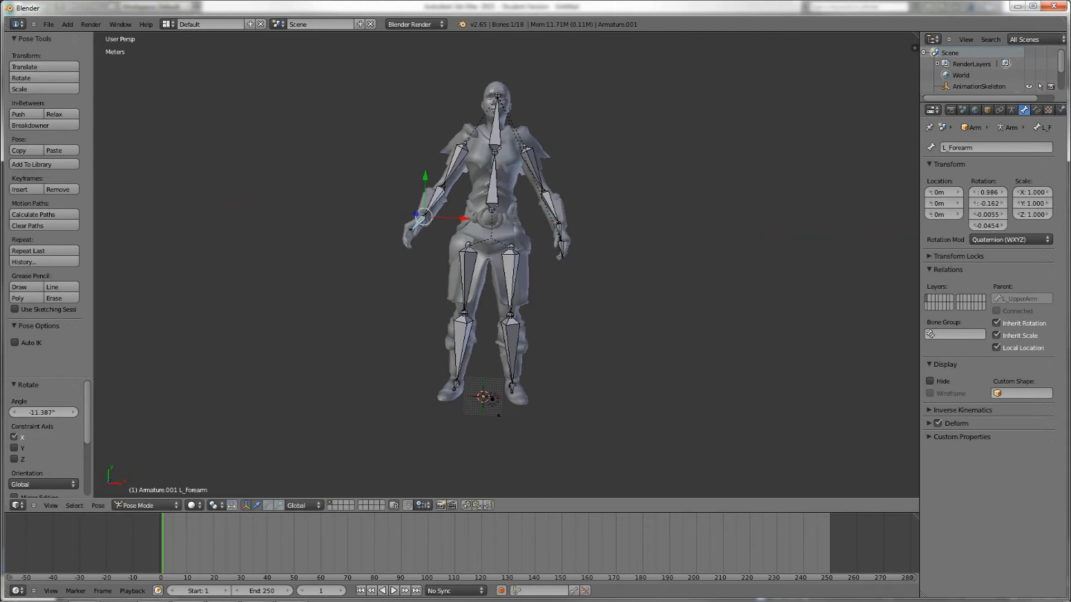
Step: Select the L_UpperArm bone and rotate it by about -38° around the global X axis
right_click(433, 201)
left_click(33, 77)
key("x")
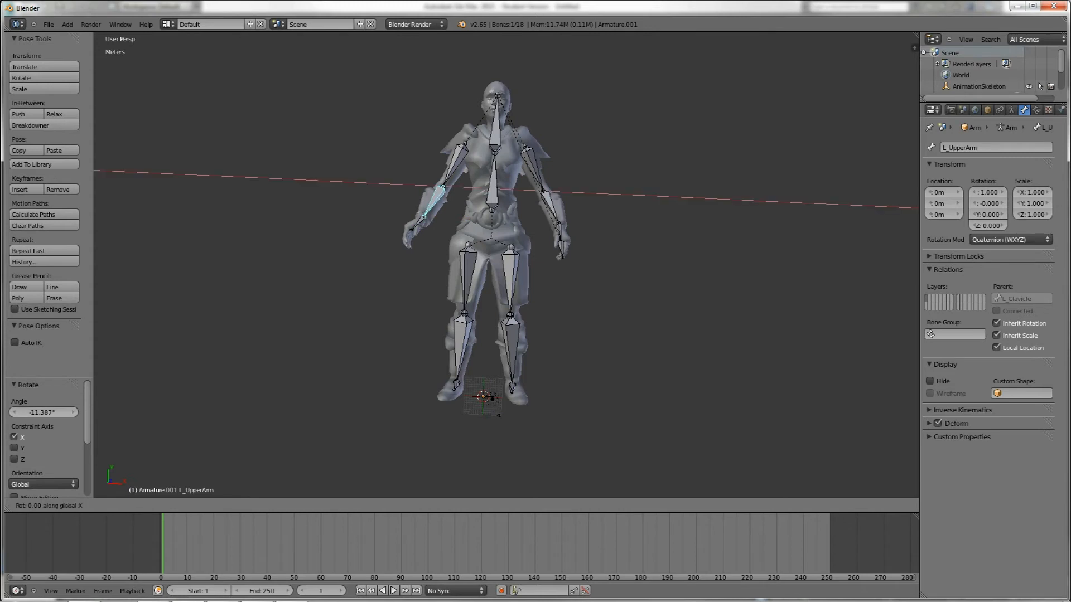
key("Return")
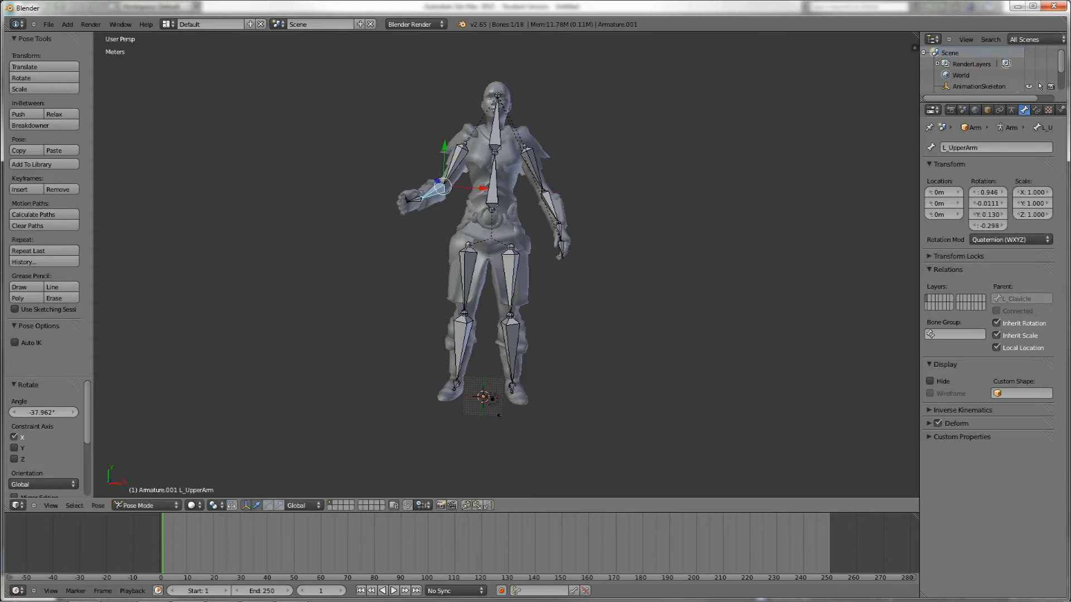
Step: Select the R_UpperArm bone and rotate it by about -23.4° around the global X axis
right_click(549, 207)
left_click(34, 78)
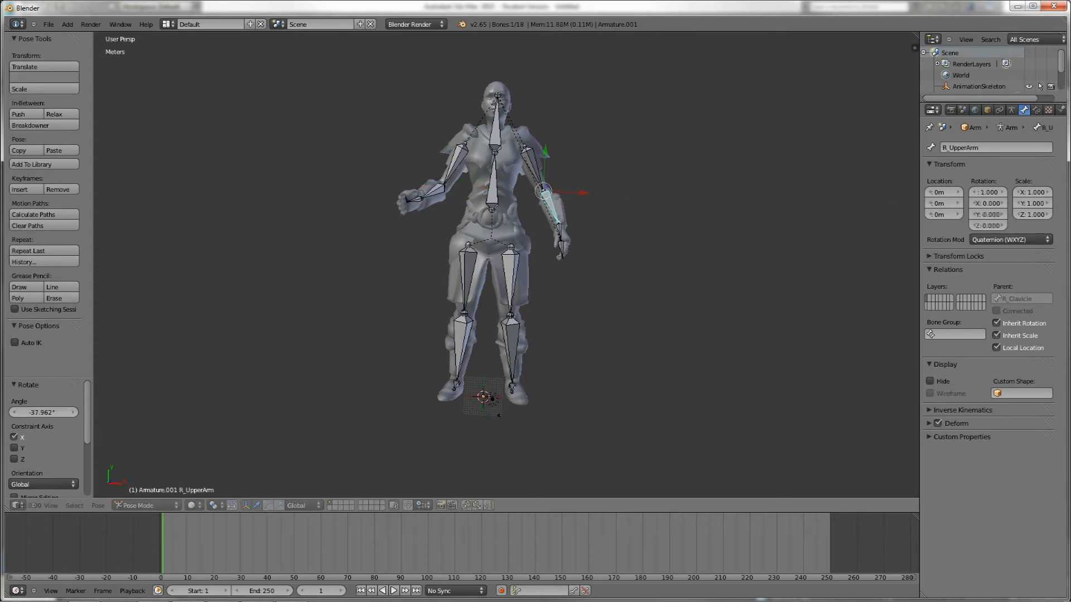
key("x")
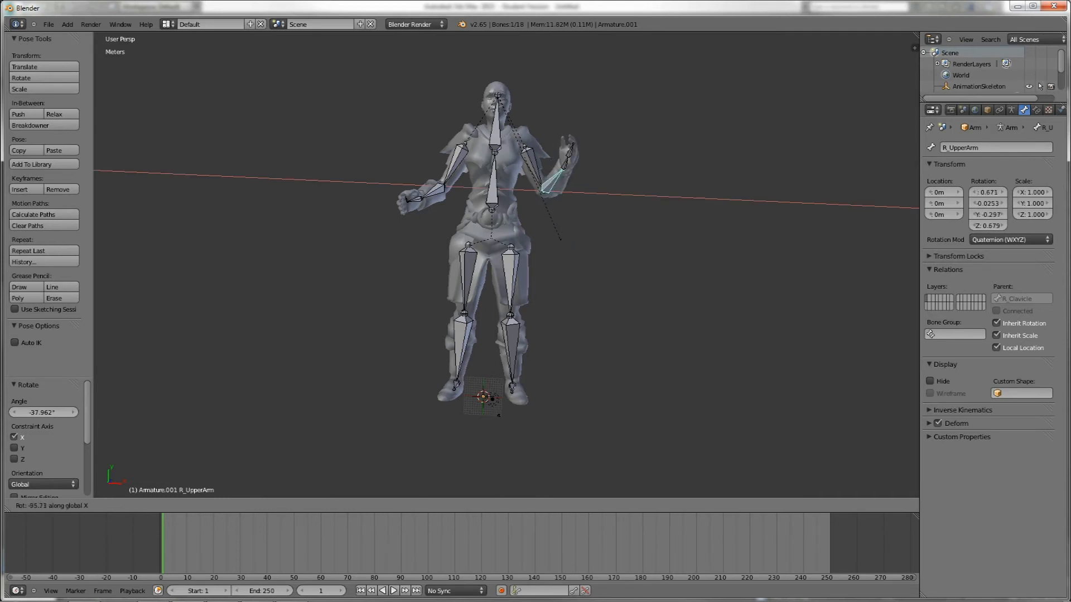
key("Return")
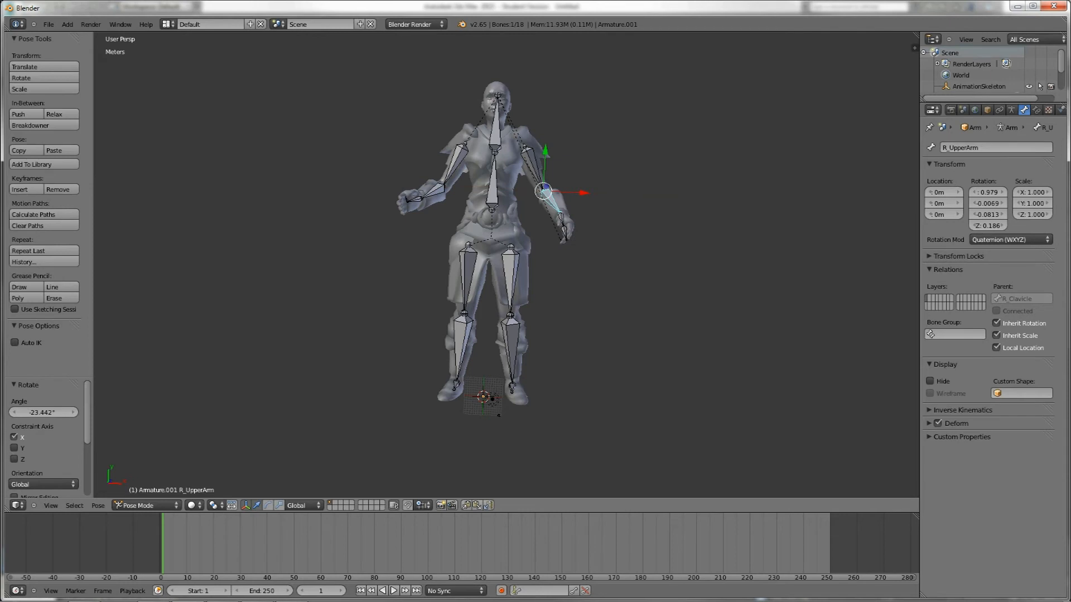
Step: Select the L_Thigh bone and rotate it by about -39.9° around the global X axis
right_click(466, 279)
left_click(44, 78)
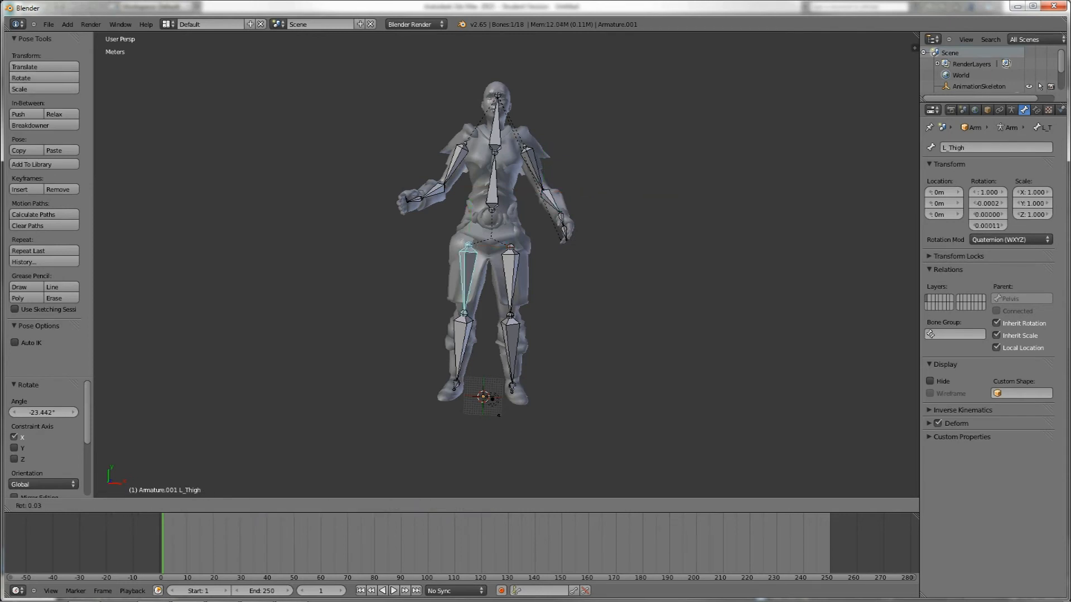
key("x")
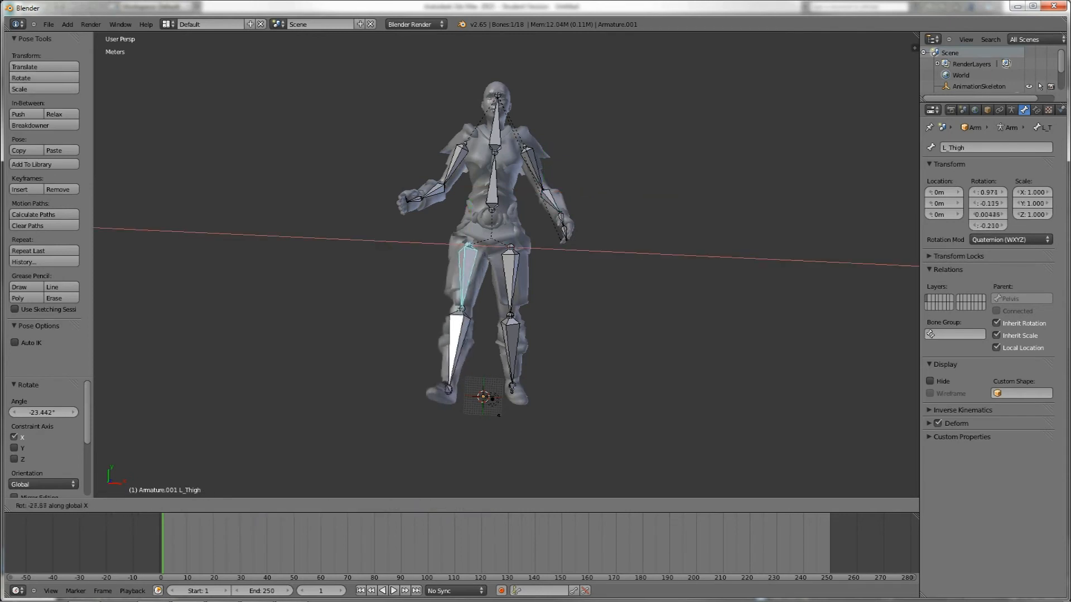
key("Return")
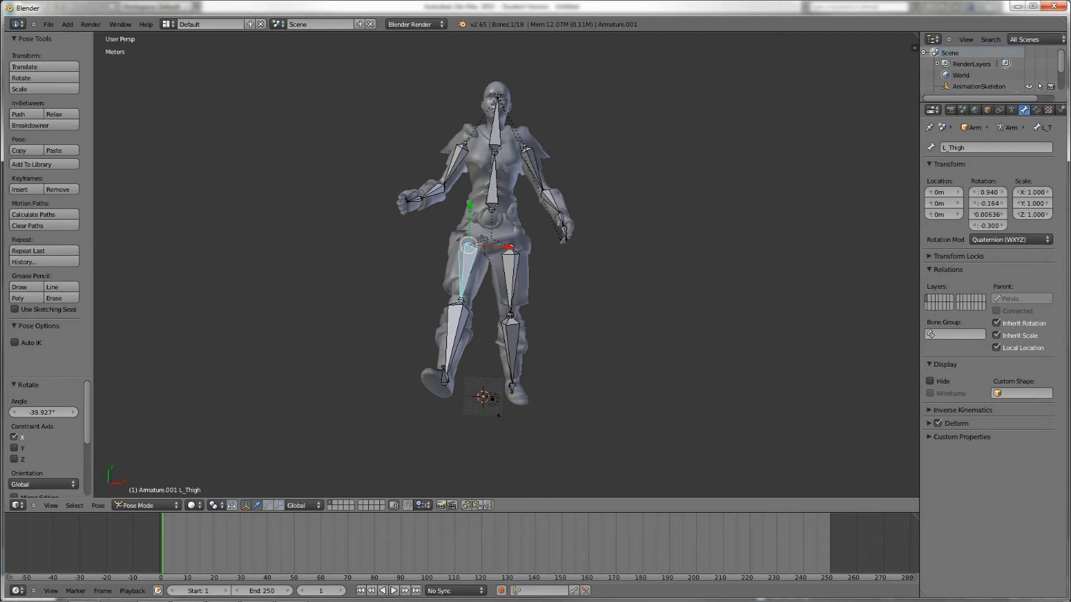
Step: Select the L_Calf bone and rotate it by about 58.1° around the global X axis
right_click(453, 340)
left_click(44, 77)
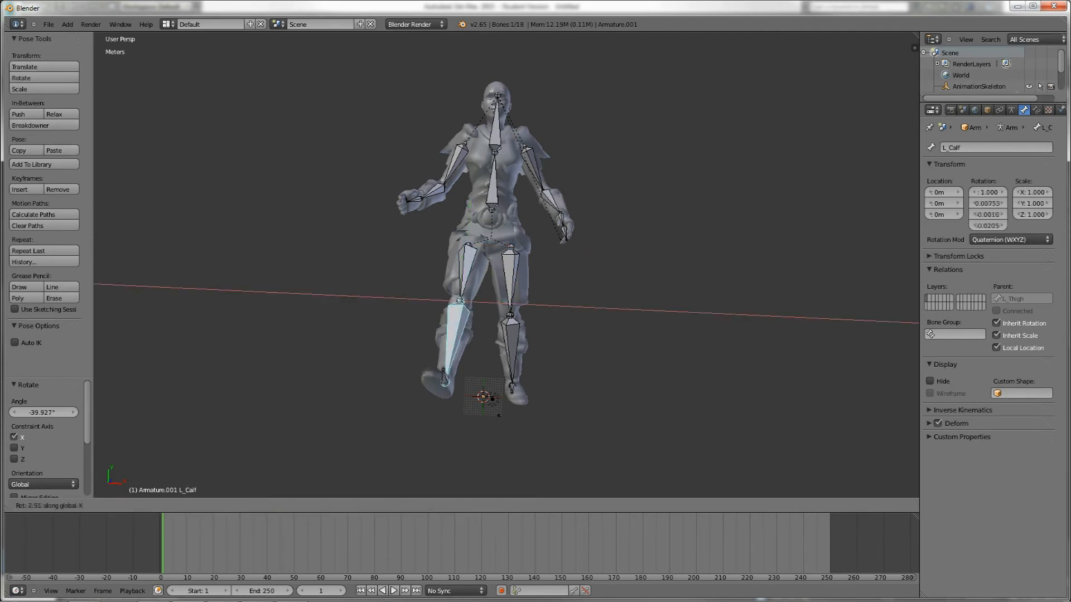
key("Return")
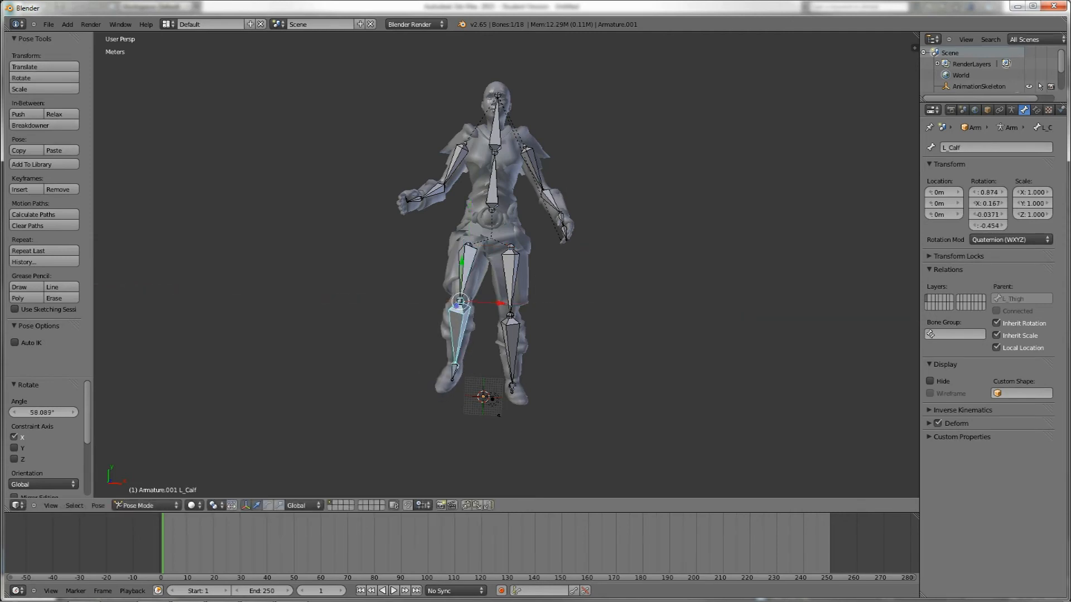
Step: Reselect the L_Thigh bone and rotate it by about -41° around the global Y axis
key("ctrl+z")
key("ctrl+z")
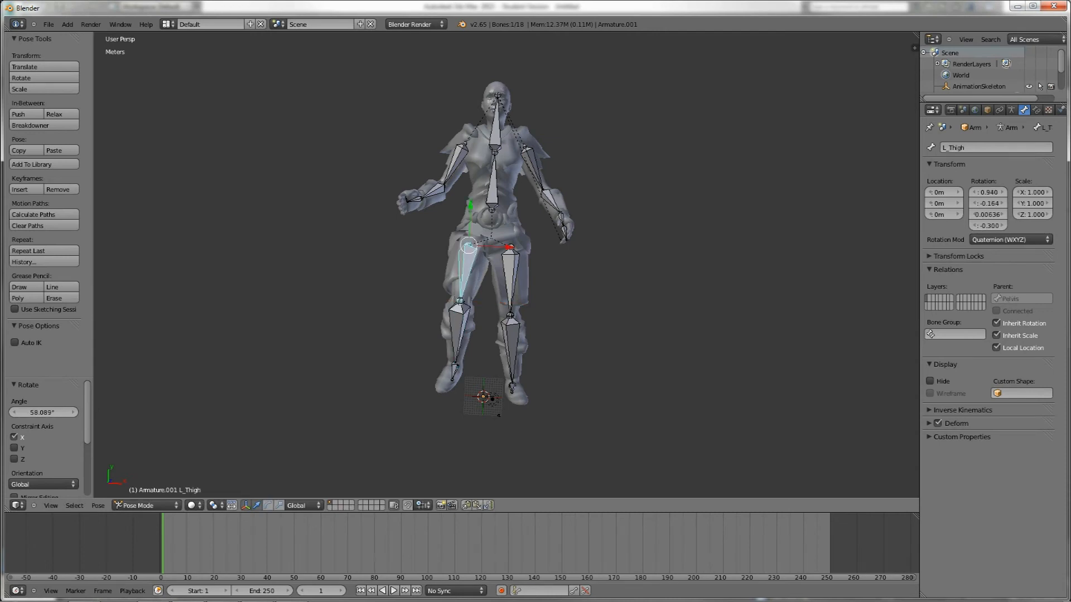
left_click(44, 78)
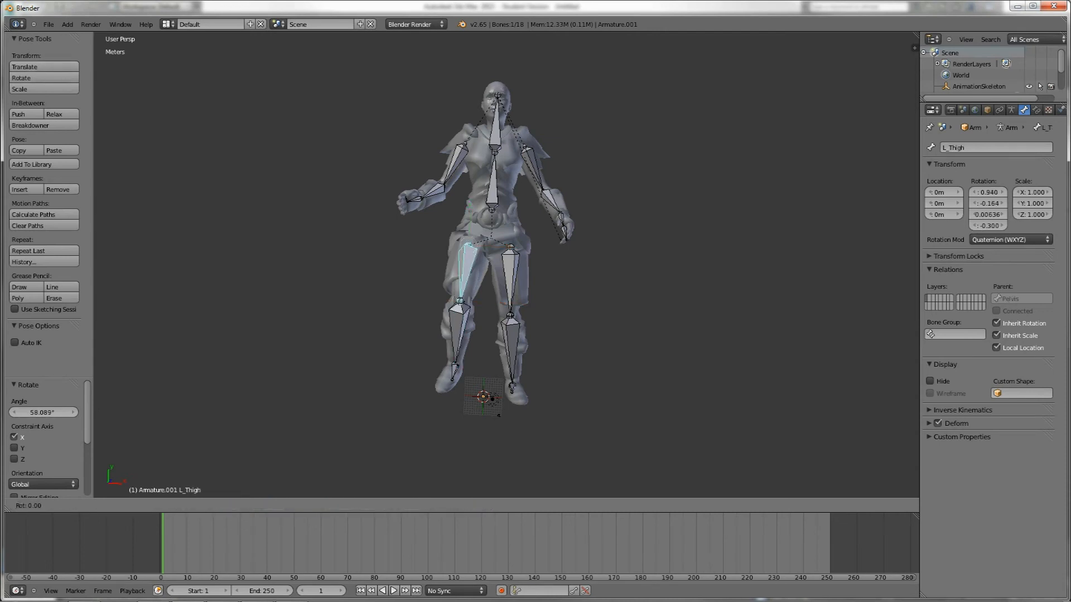
key("y")
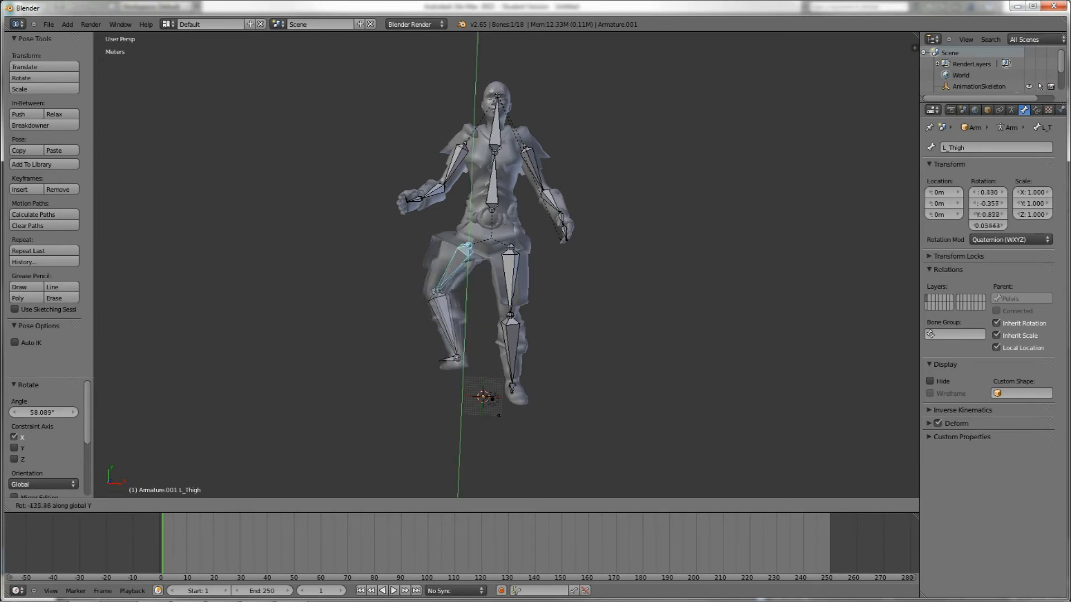
key("Return")
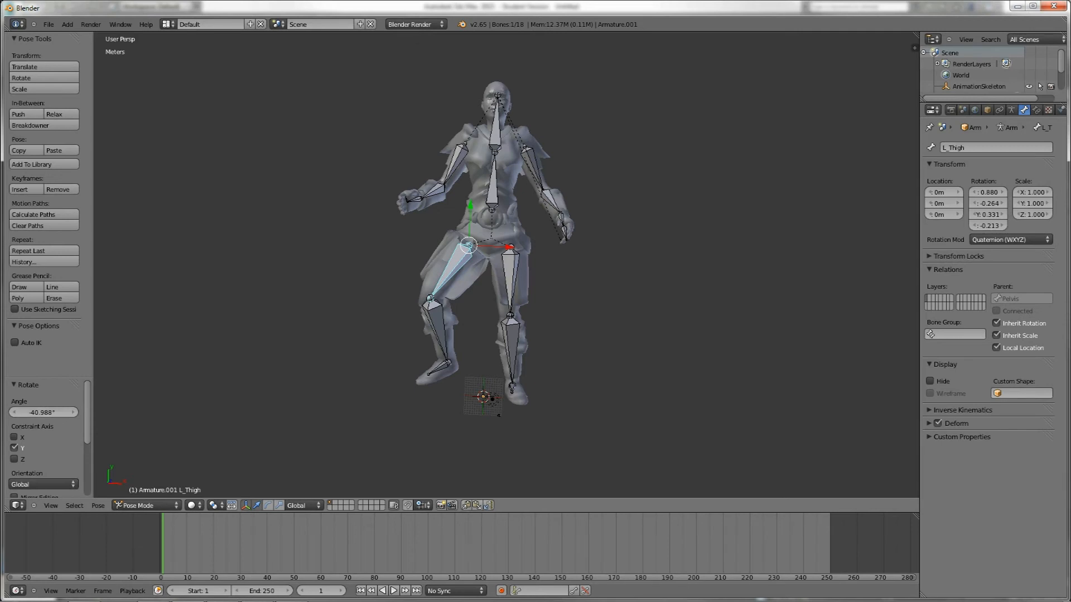
Step: Select the L_Clavicle bone and rotate it by about -28.5° around the global Z axis
right_click(455, 163)
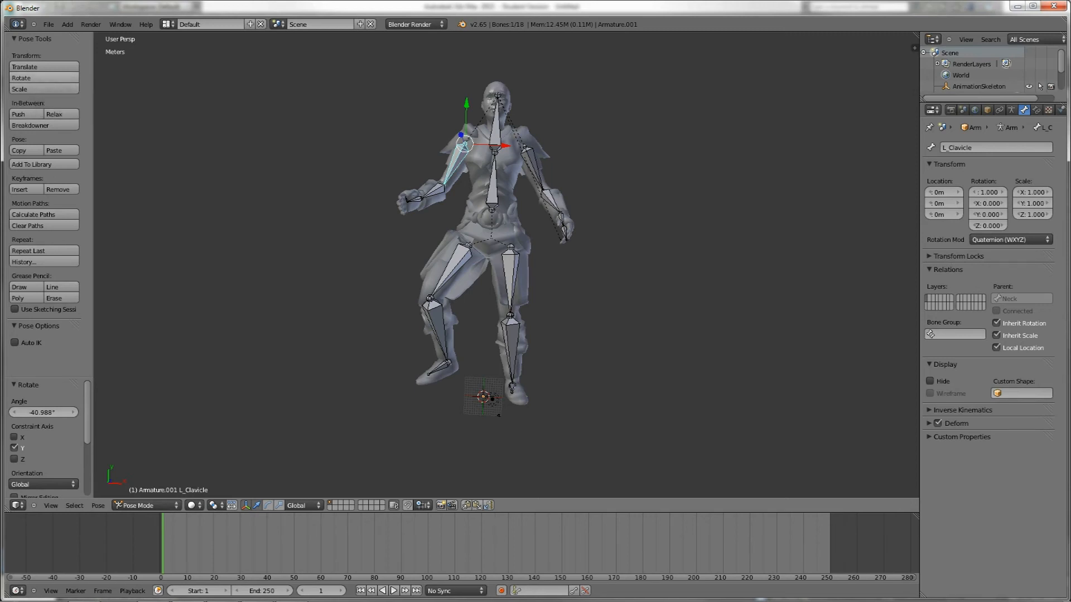
left_click(43, 78)
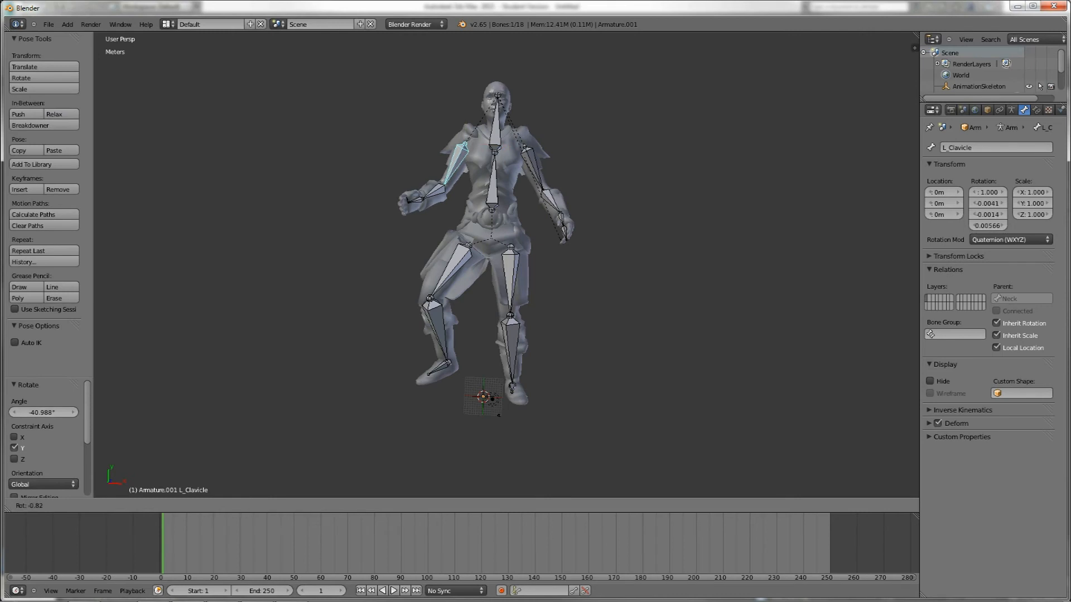
key("z")
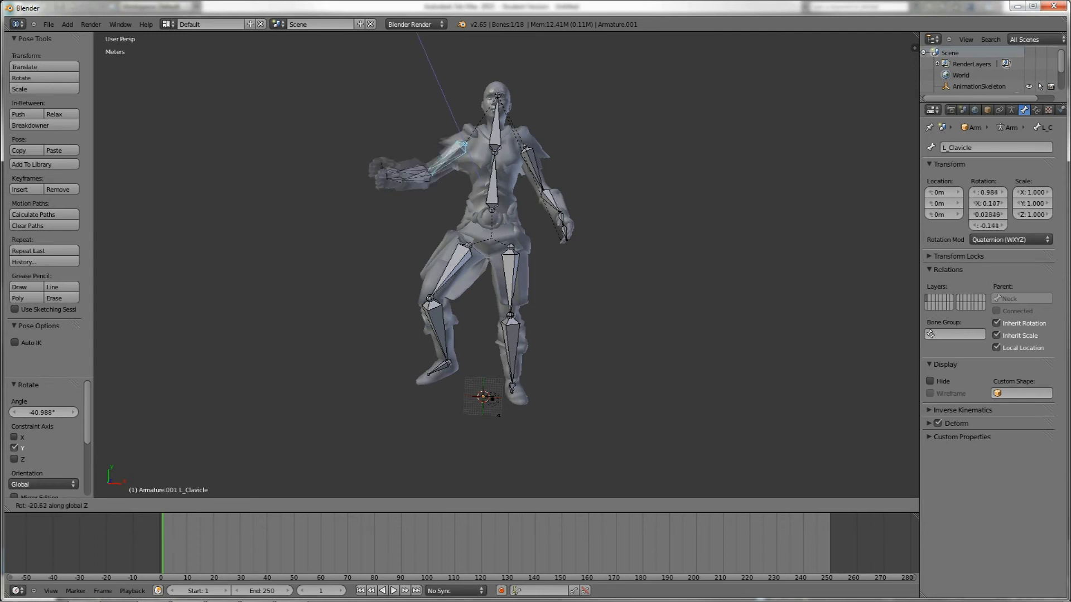
key("Return")
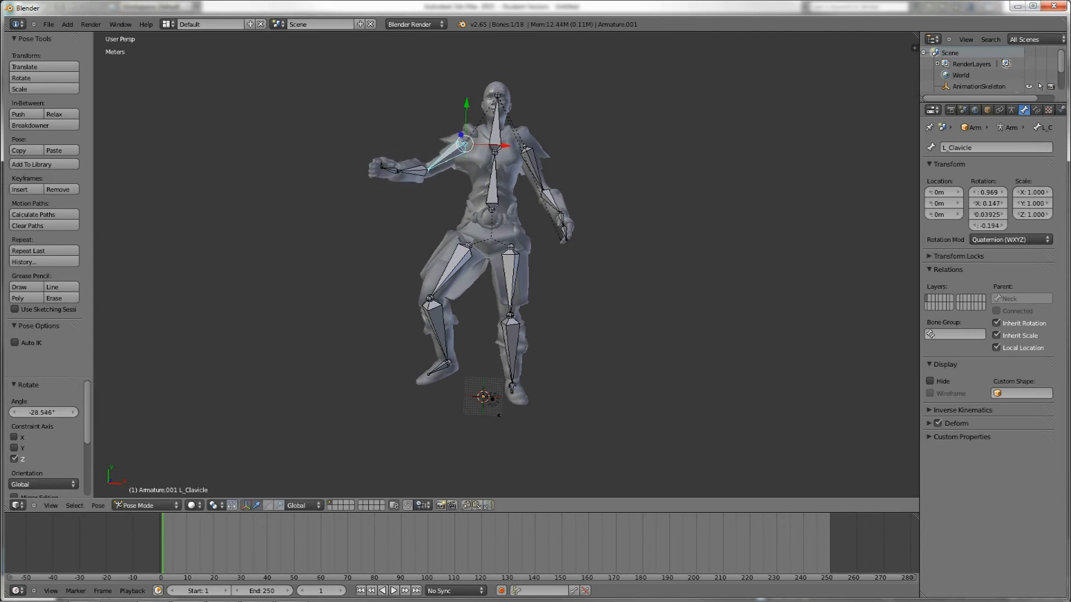